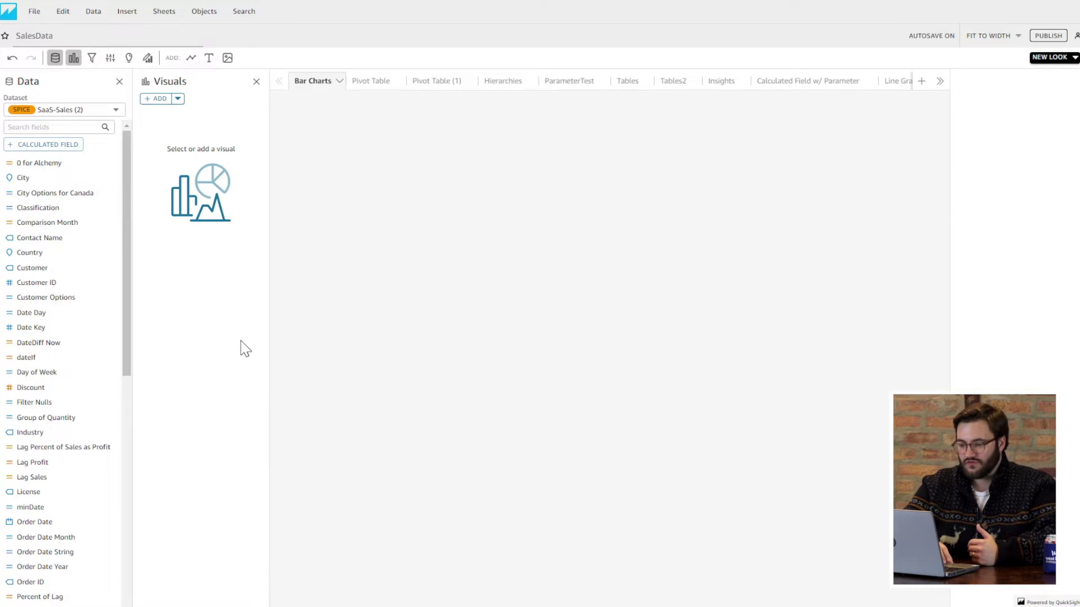
- Open the visual-type gallery from the + ADD dropdown on the Bar Charts sheet
left_click(176, 100)
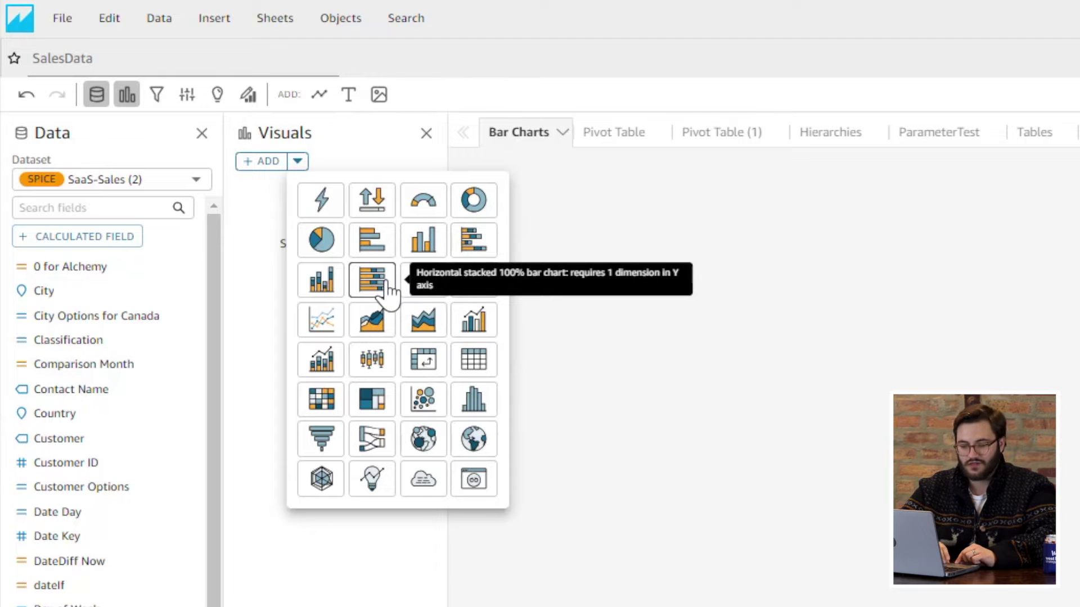
- Add a vertical bar chart with Order Date on the X axis and open that field's options
left_click(435, 249)
left_click(140, 212)
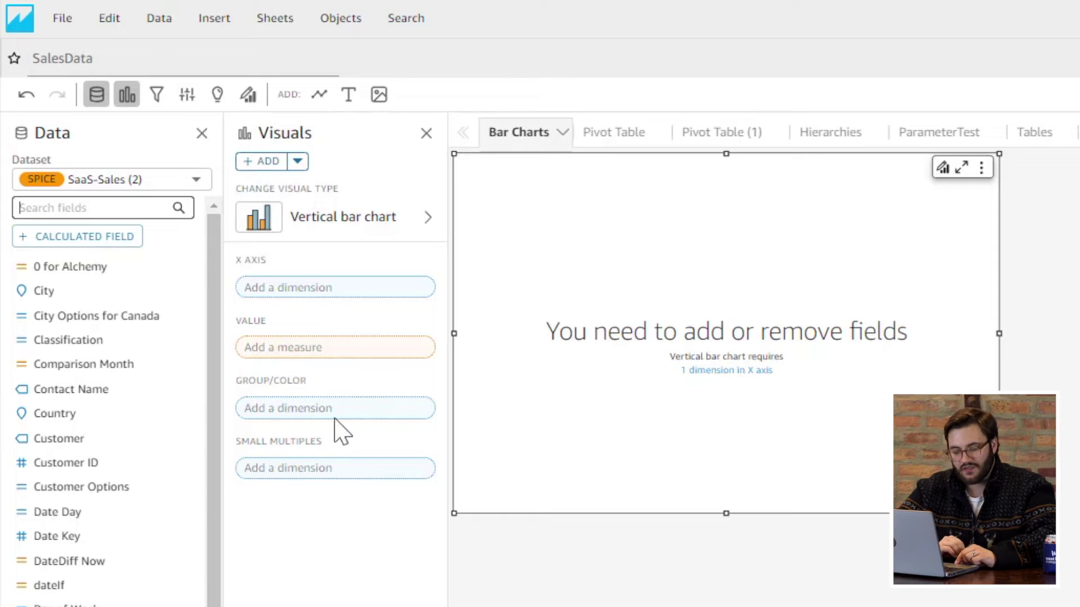
left_click_drag(237, 259, 274, 268)
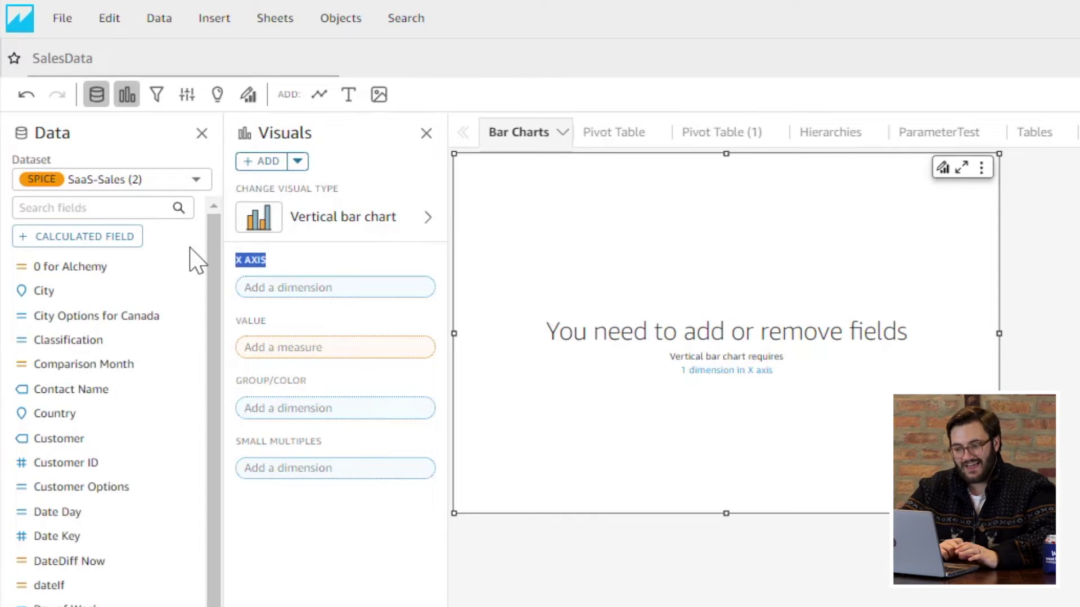
left_click(130, 216)
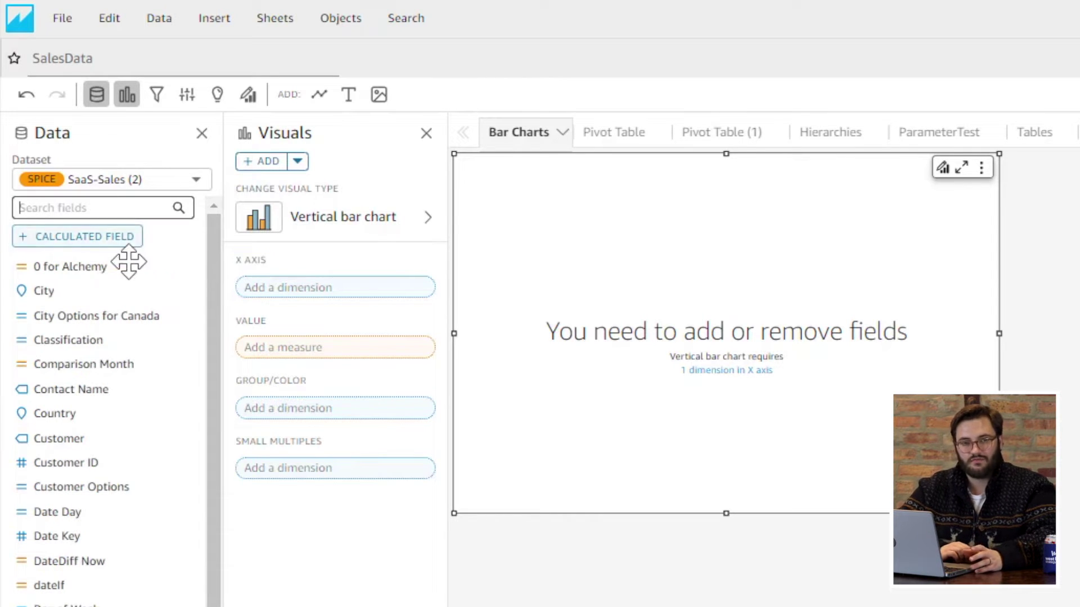
type("Order")
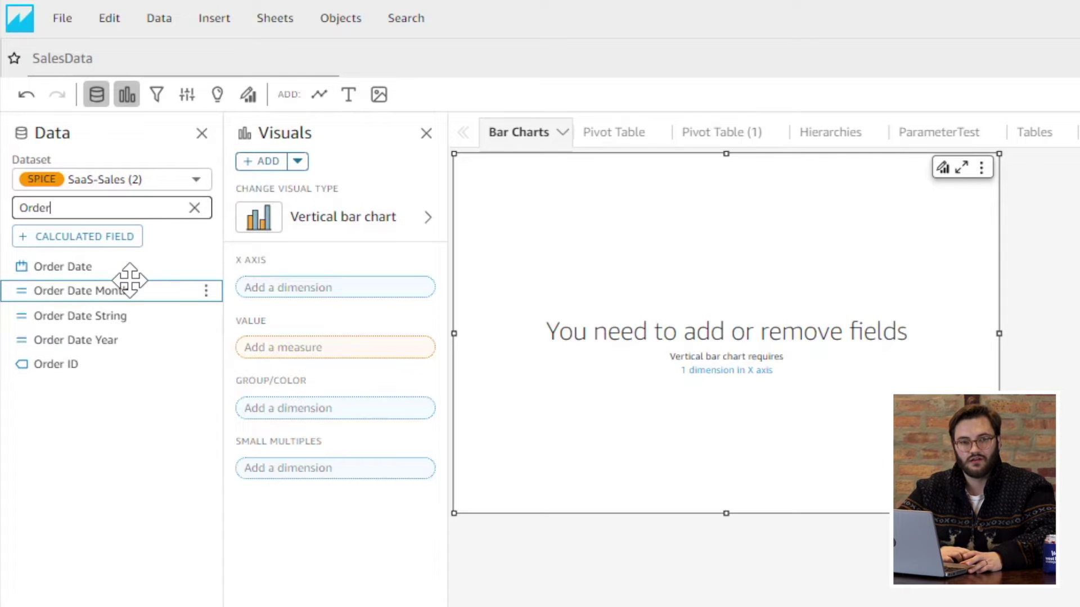
left_click(73, 267)
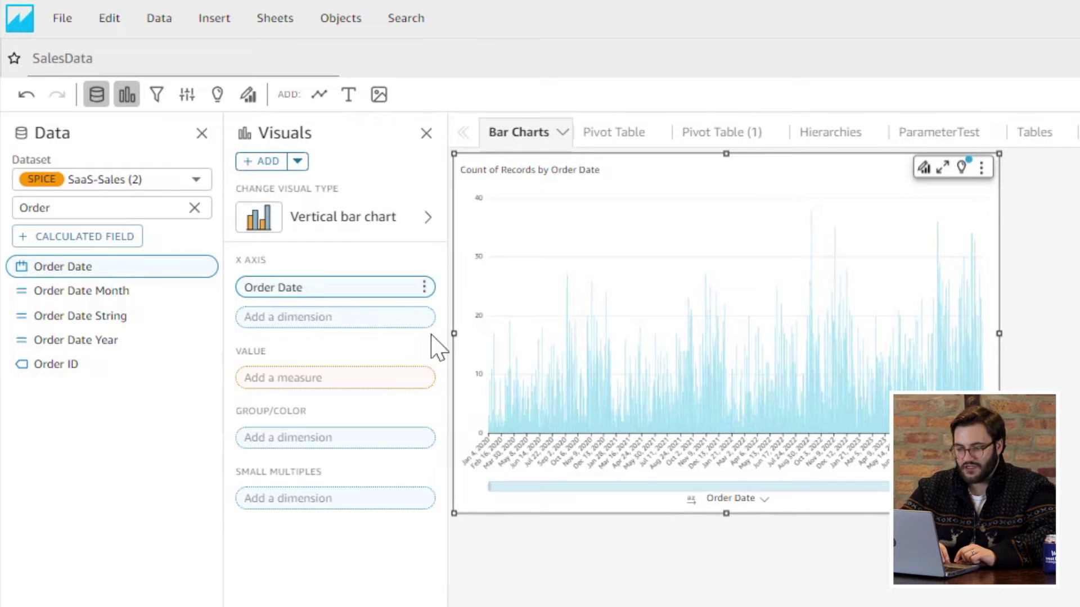
left_click(424, 288)
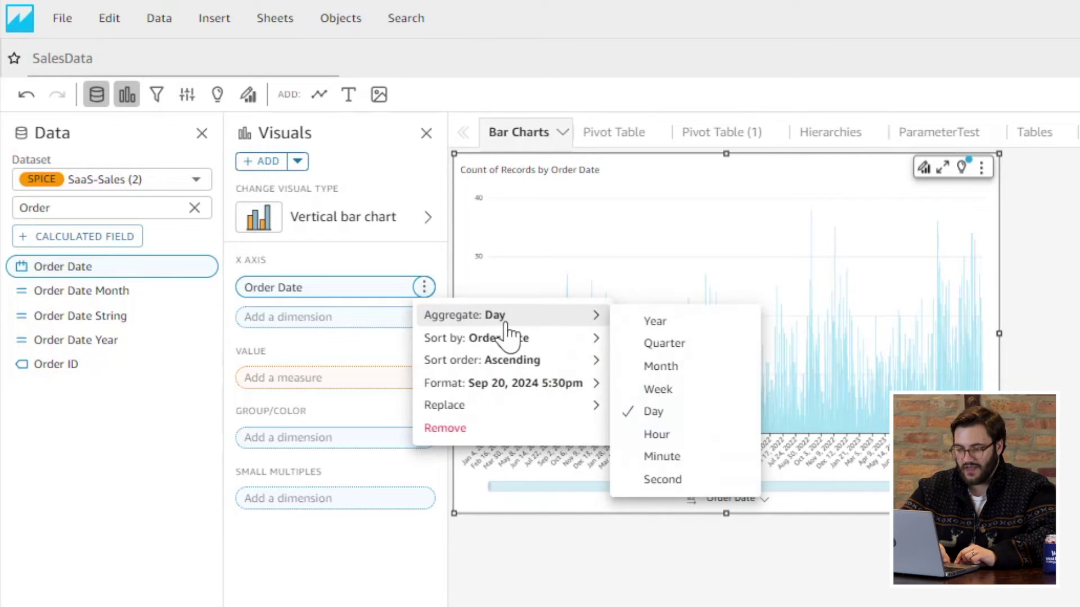
- Aggregate Order Date by Year and use Sum of Sales as the bar values
mouse_move(578, 321)
left_click(653, 322)
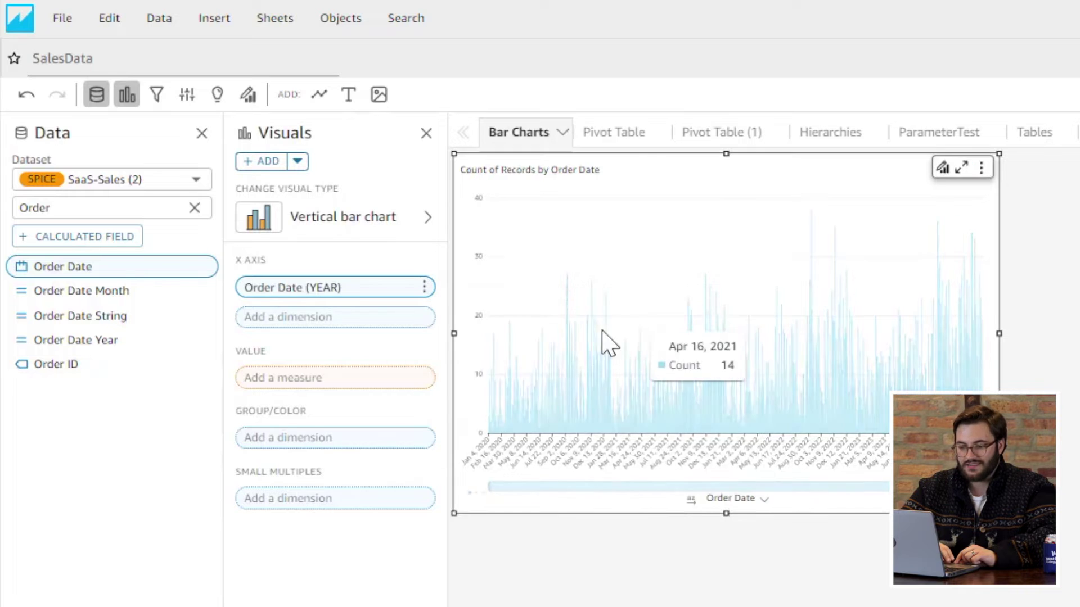
triple_click(157, 206)
type("Sasl")
key("BackSpace")
key("BackSpace")
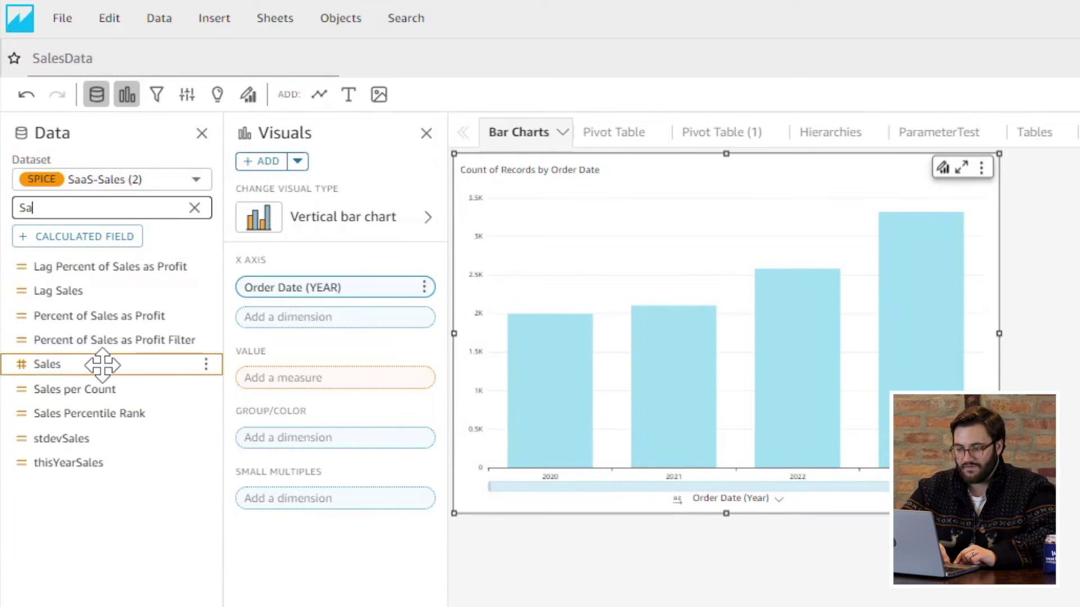
left_click(113, 364)
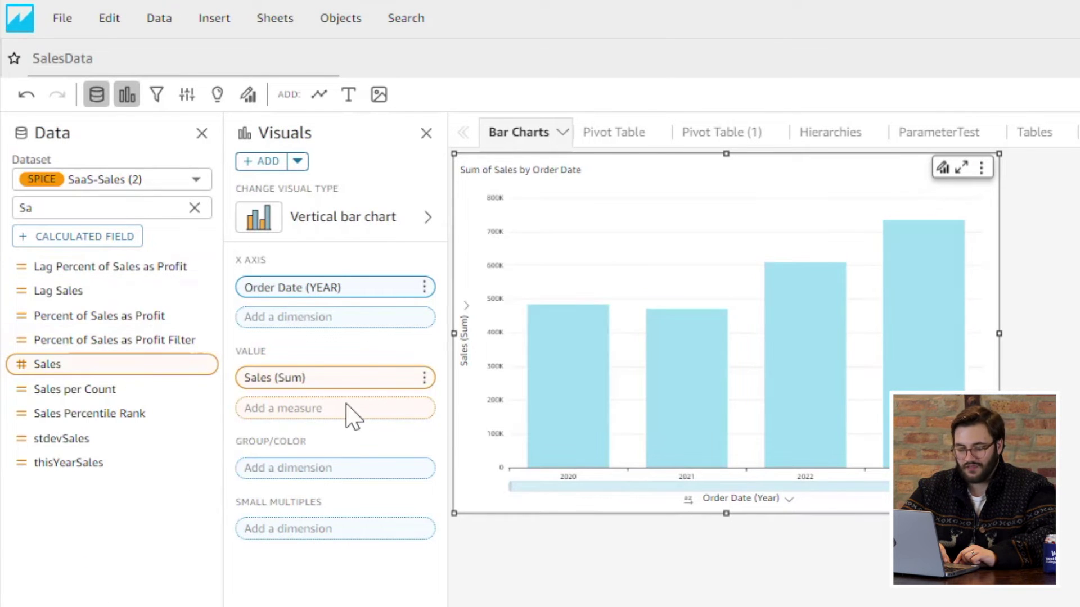
- Add Segment to Group/Color so each year's bars cluster by segment
left_click(194, 208)
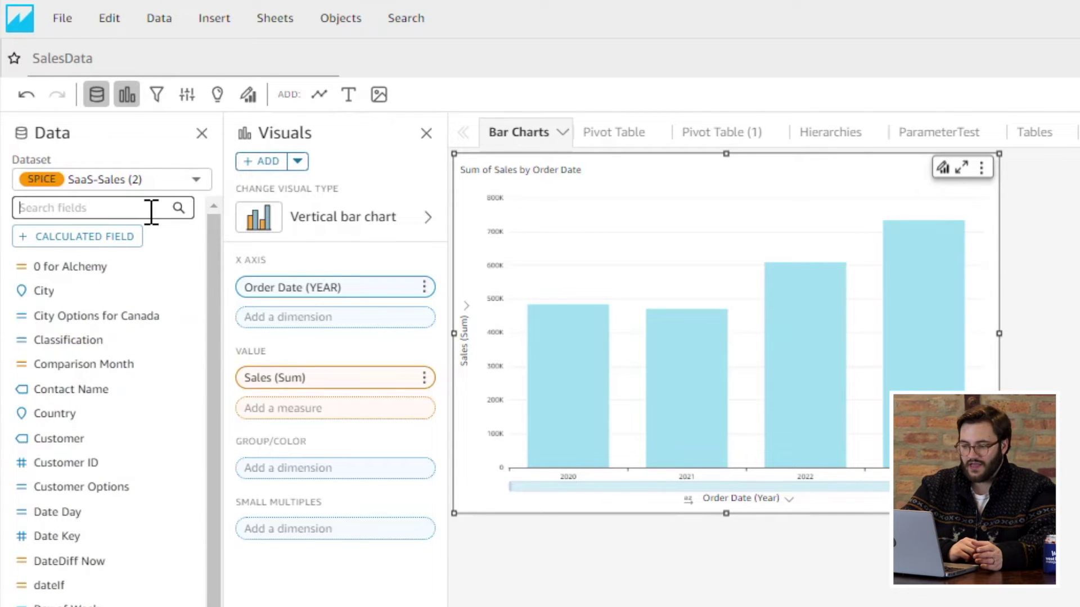
type("Se")
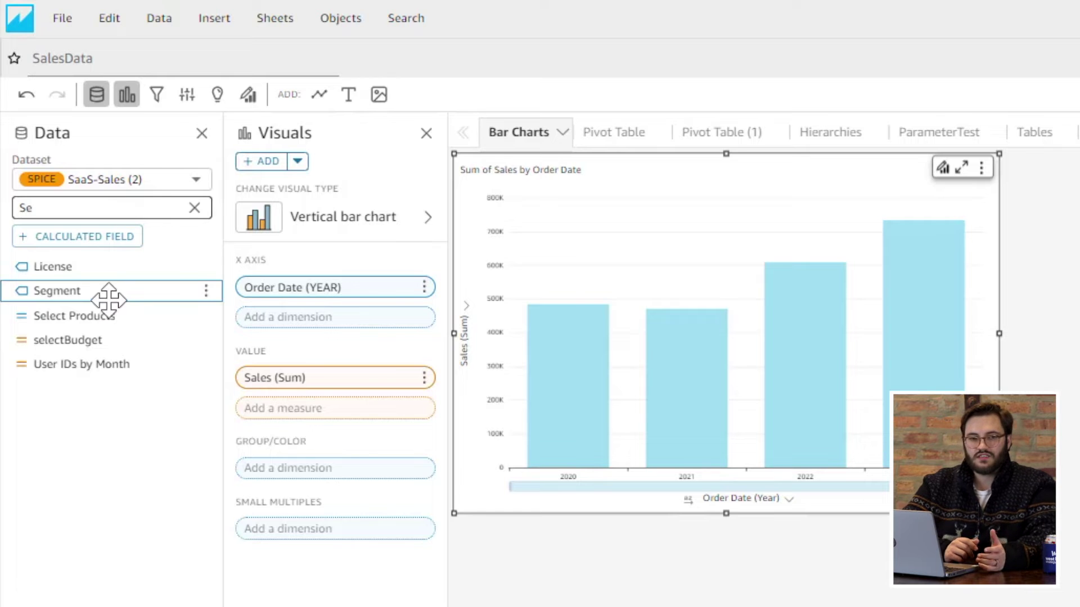
left_click(108, 298)
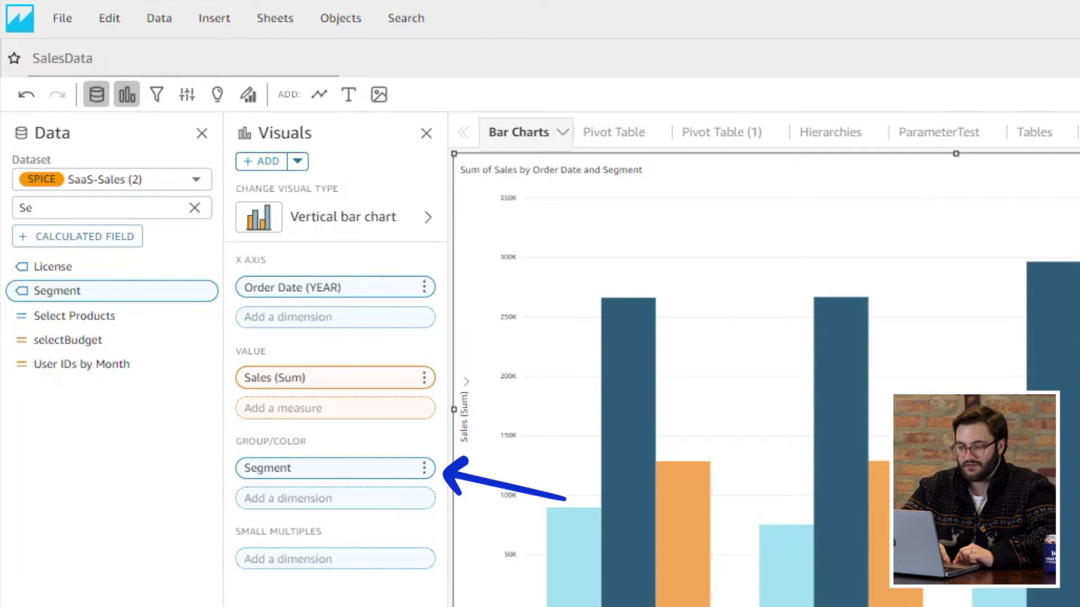
mouse_move(542, 414)
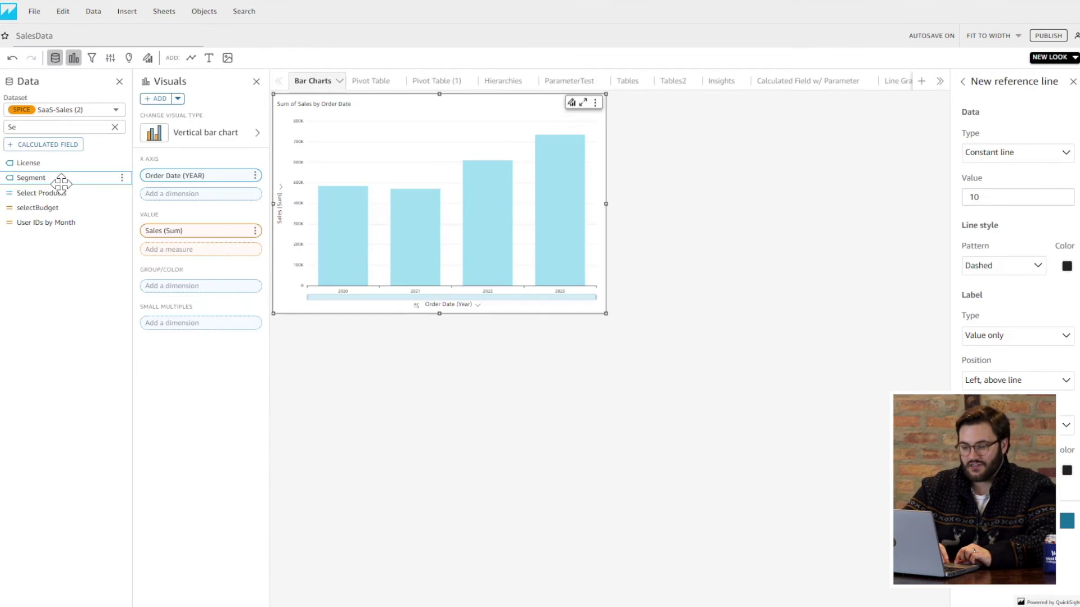
left_click(61, 183)
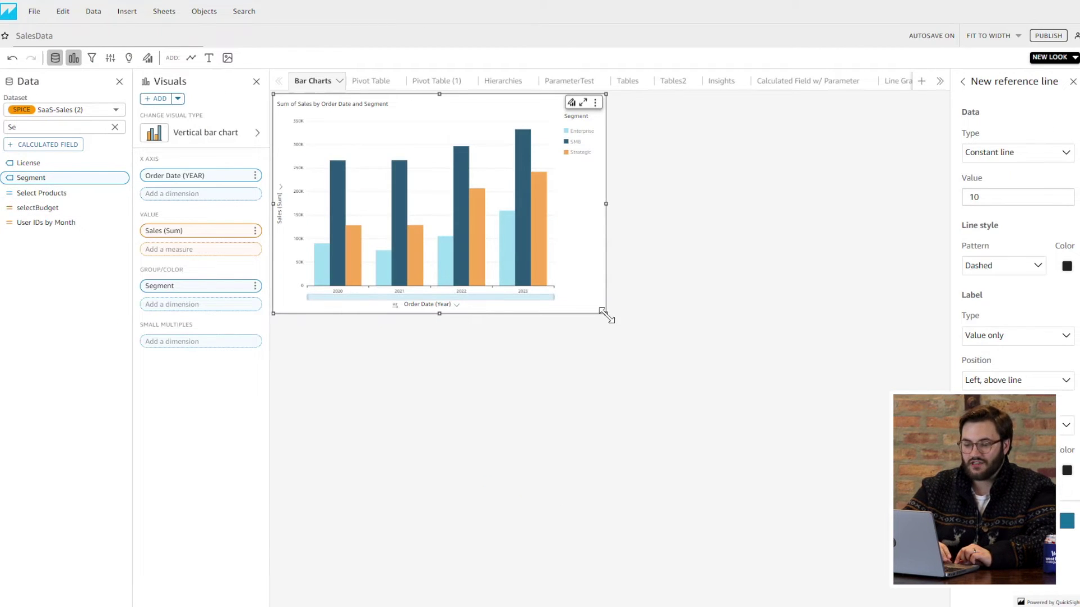
- Drag the chart's corner handle to enlarge it, then clear the field search box
left_click_drag(603, 312, 878, 414)
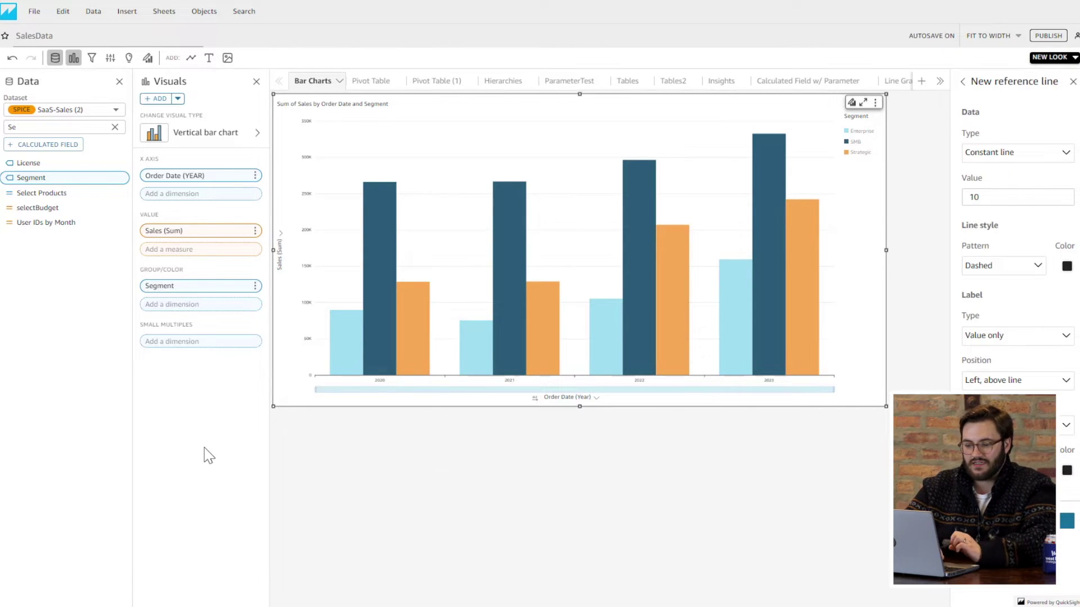
left_click(115, 127)
left_click(80, 129)
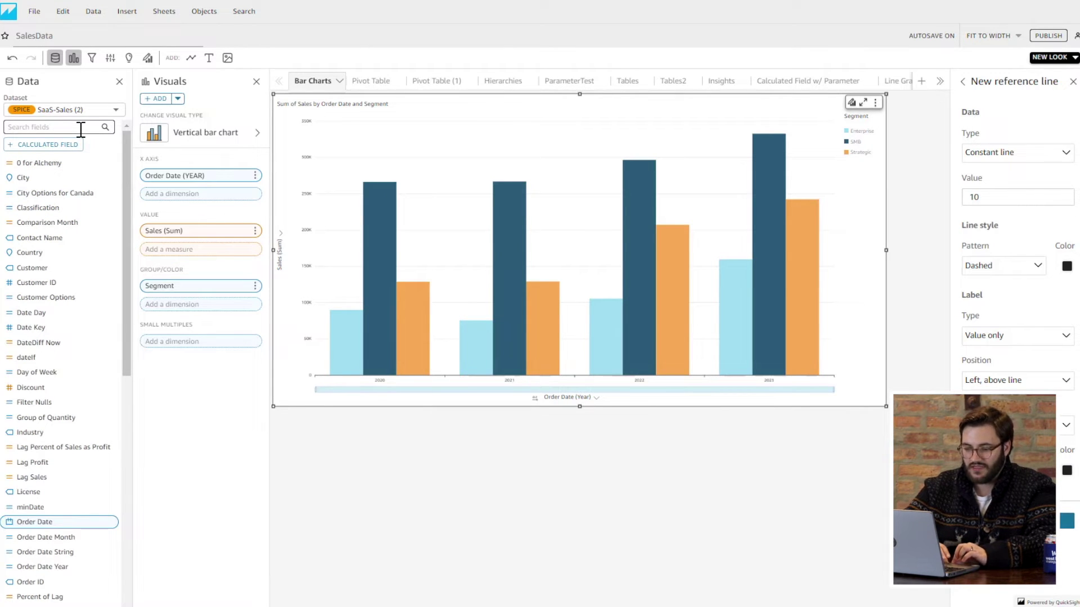
- Put Region in Small Multiples for AMER, APJ and EMEA panels and enlarge the visual
type("Re")
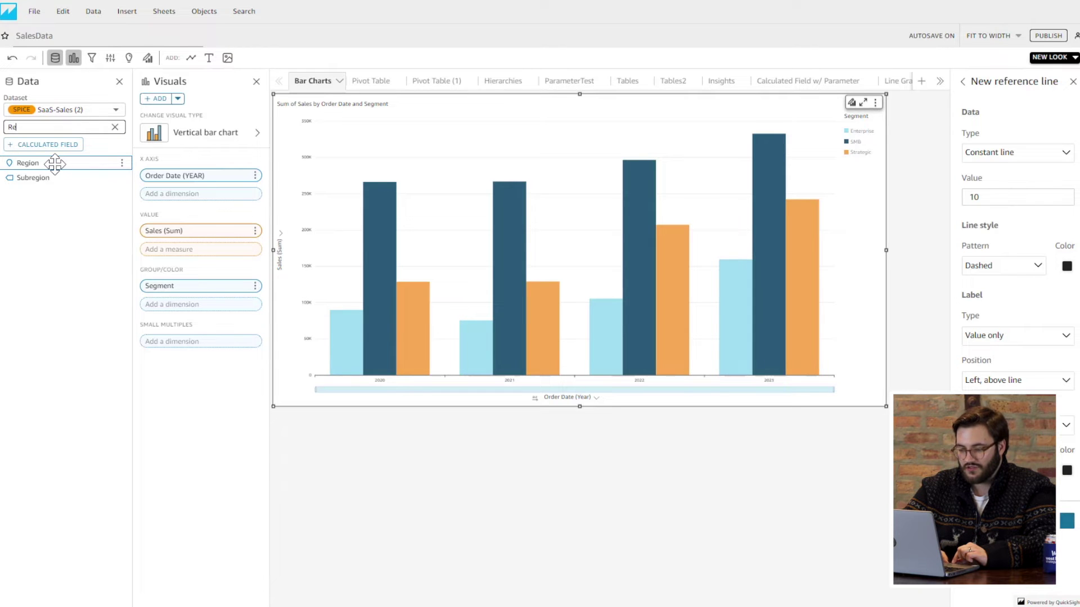
left_click_drag(54, 164, 204, 344)
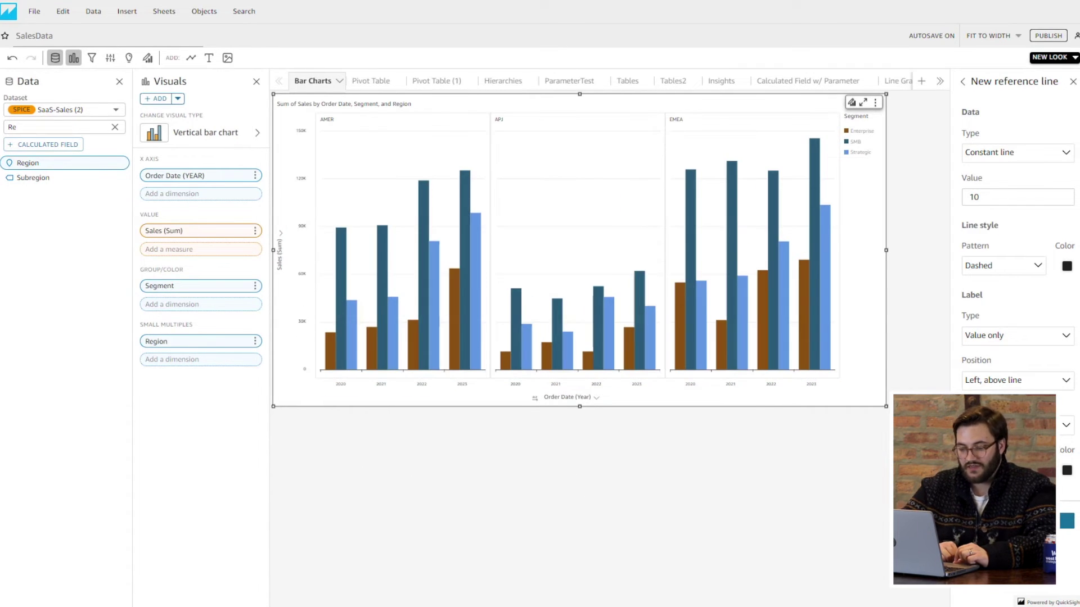
left_click_drag(885, 405, 924, 443)
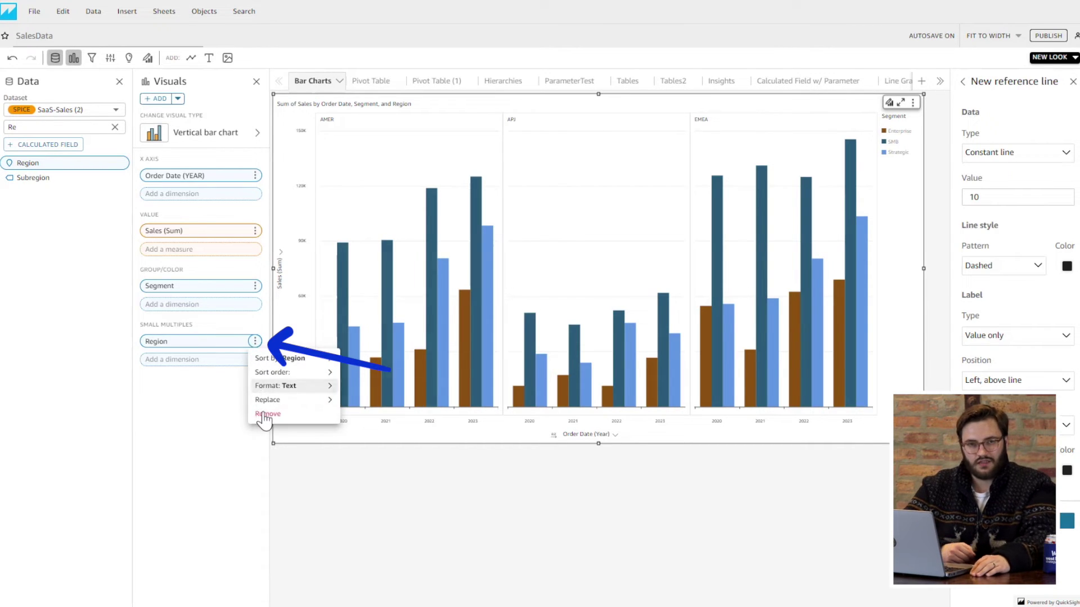
- Remove Region from Small Multiples and clear the field search
left_click(267, 414)
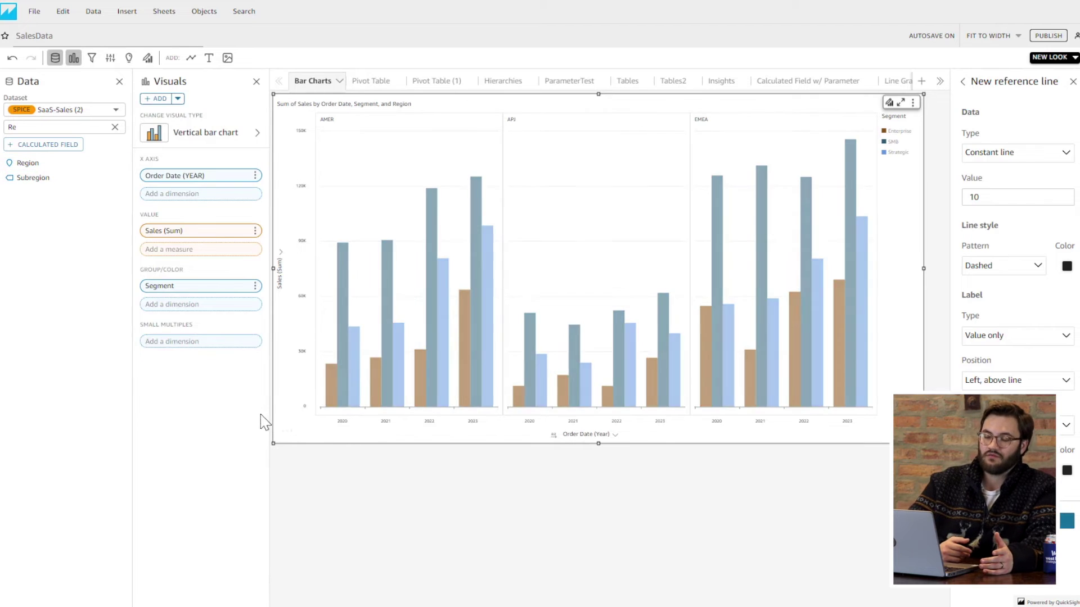
left_click(115, 127)
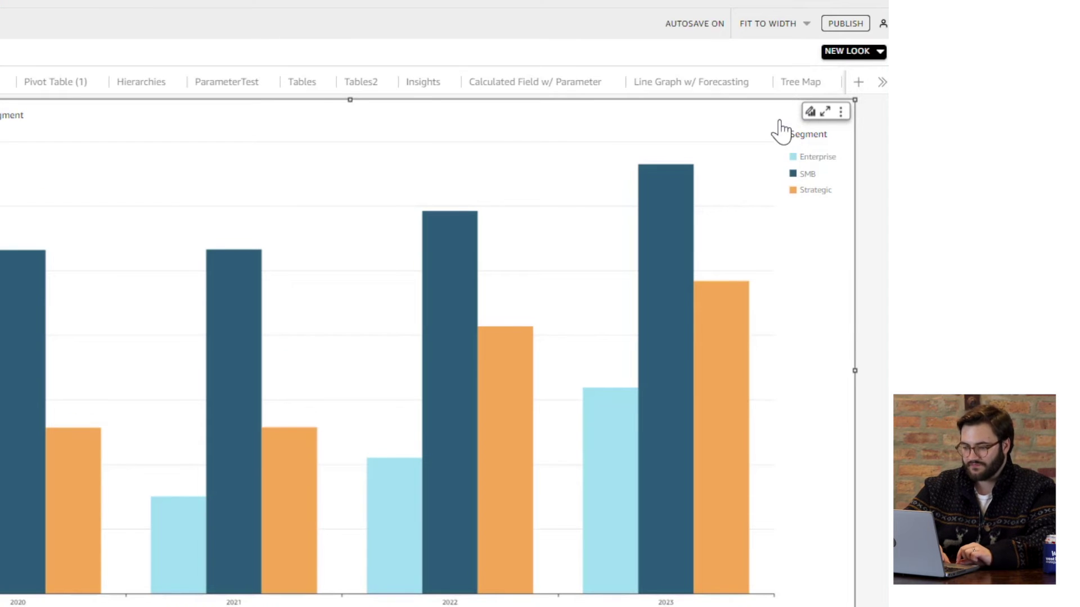
- Open Format visual and browse the Display, X-axis, Group/Color and Reference lines sections
left_click(810, 112)
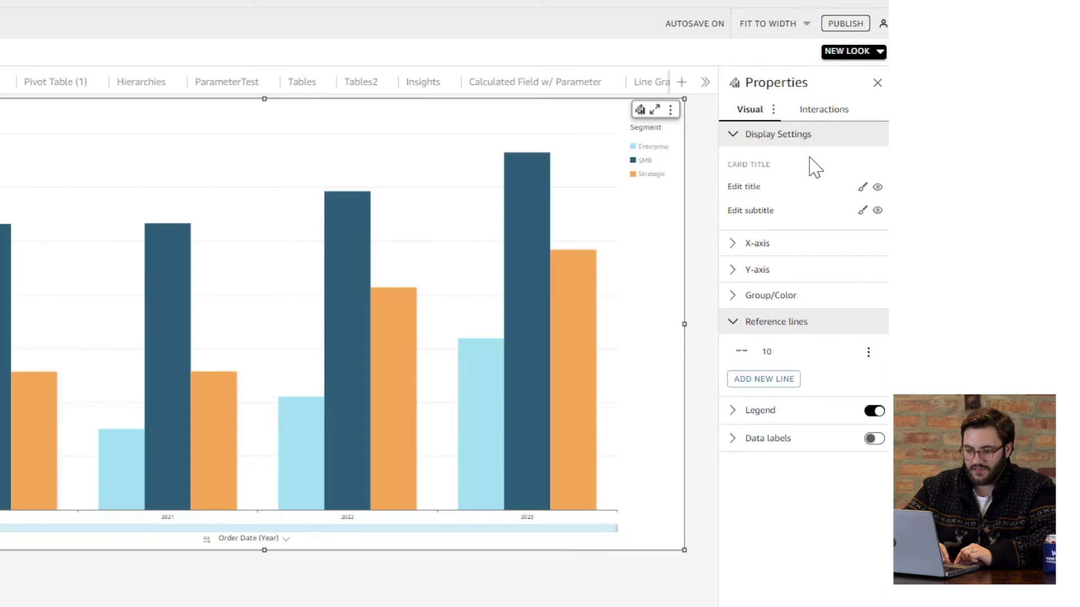
left_click(738, 137)
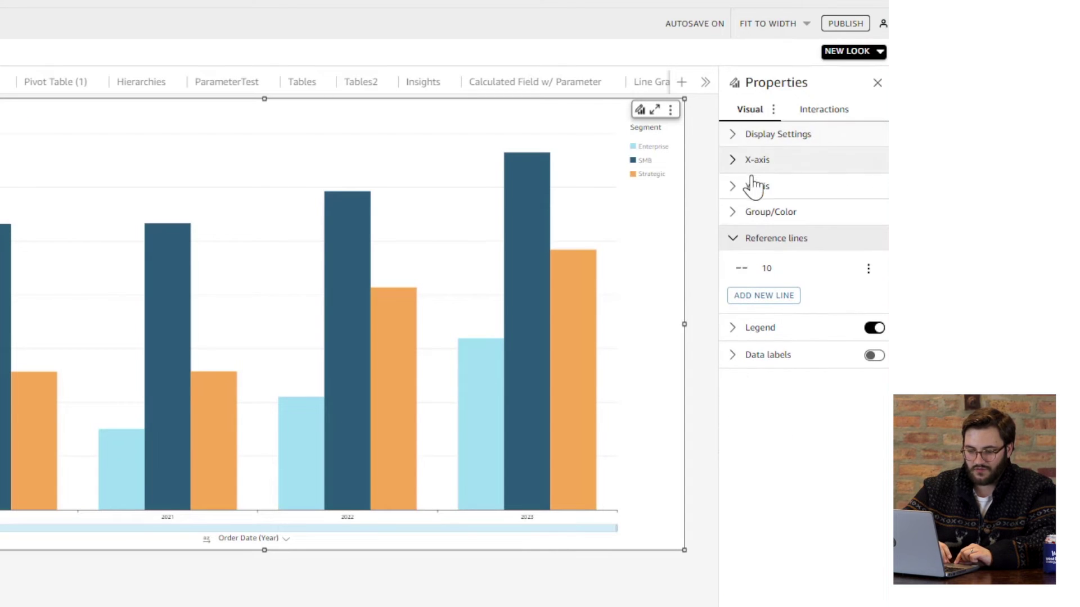
left_click(735, 238)
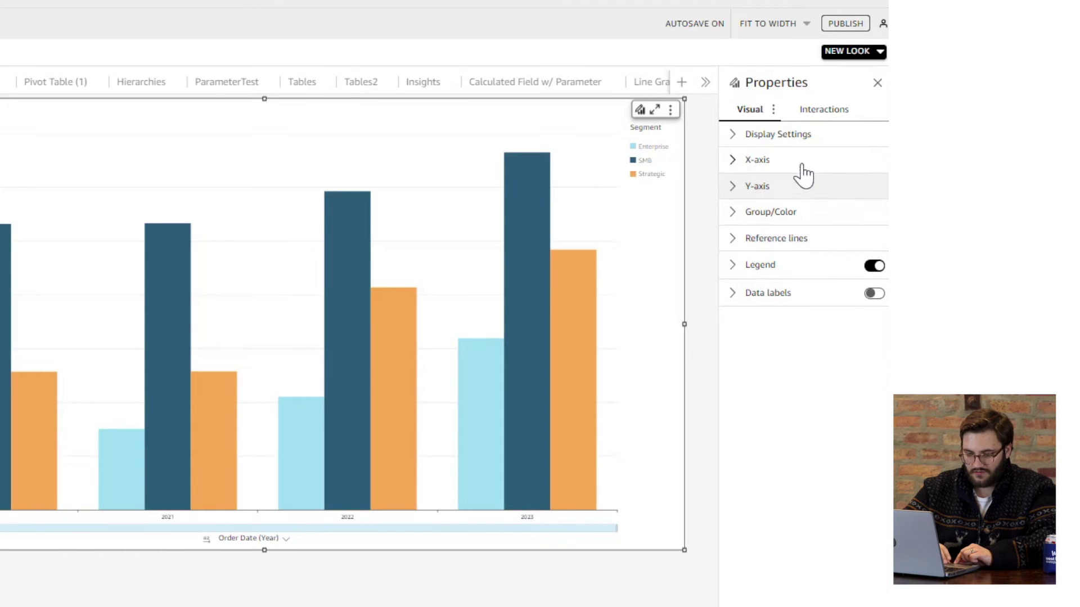
left_click(734, 134)
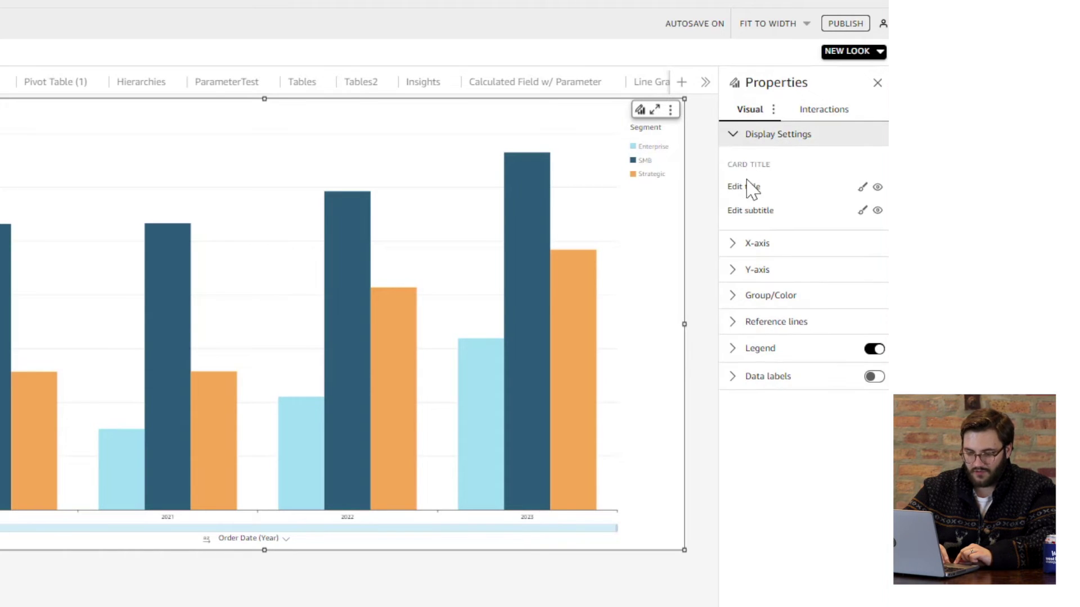
left_click(731, 247)
left_click(733, 248)
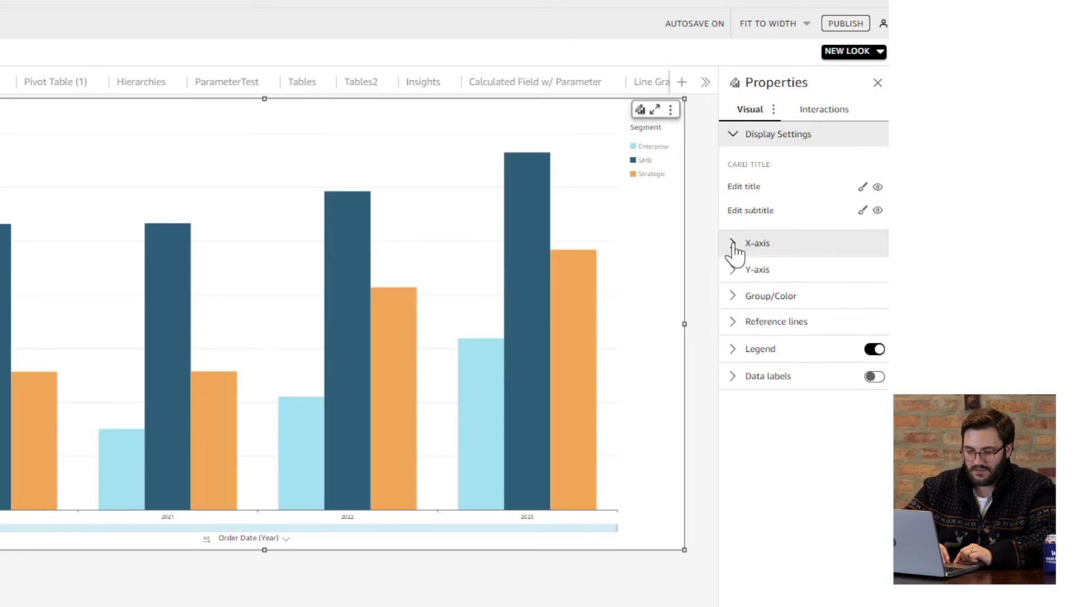
left_click(733, 298)
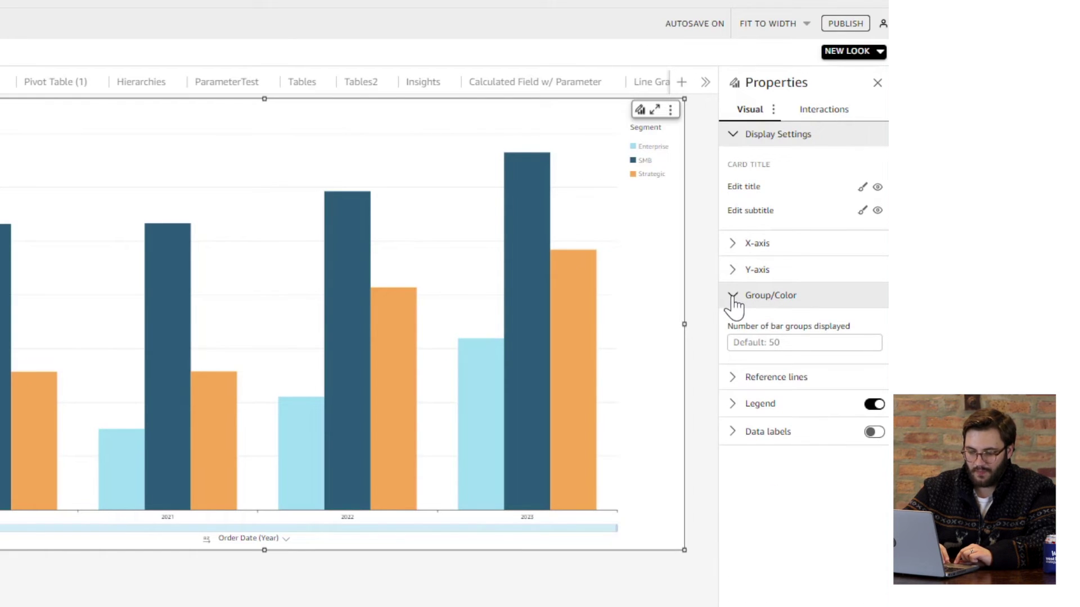
left_click(733, 297)
left_click(734, 325)
left_click(734, 326)
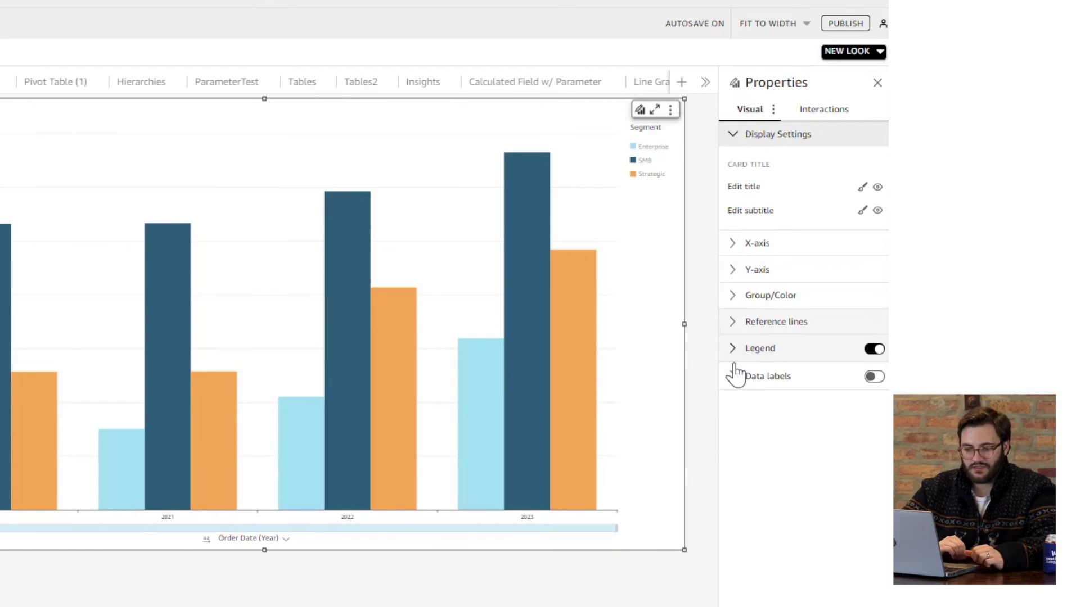
- Switch the Segment legend off and toggle the bar data labels on, then off again
left_click(875, 350)
left_click(872, 377)
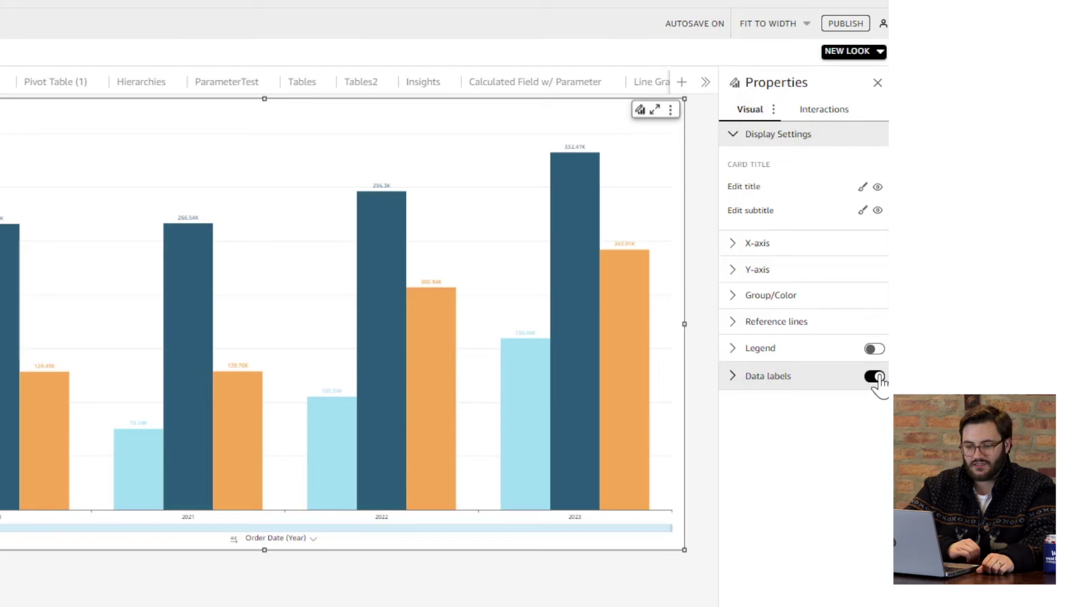
left_click(877, 377)
- Replace the x-axis title 'Order Date' with 'Sales by Year' and apply it
left_click(732, 376)
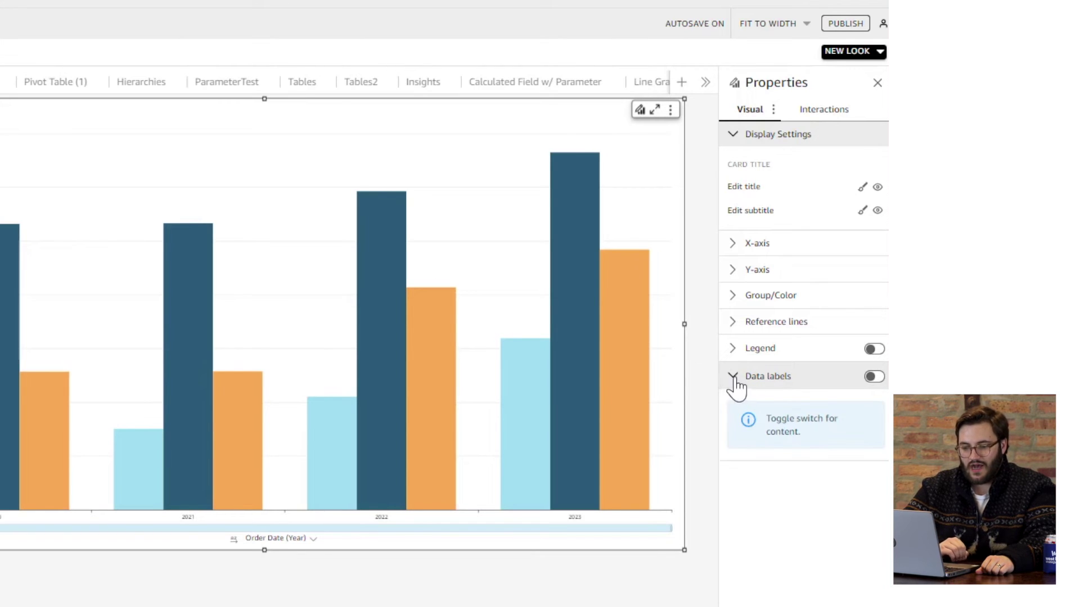
left_click(733, 377)
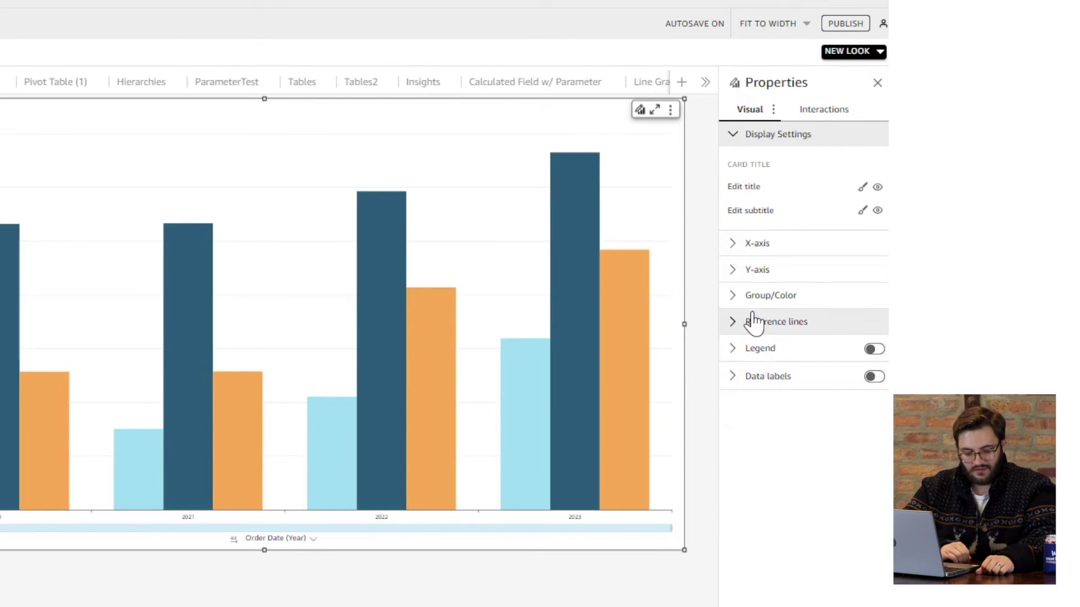
left_click(731, 248)
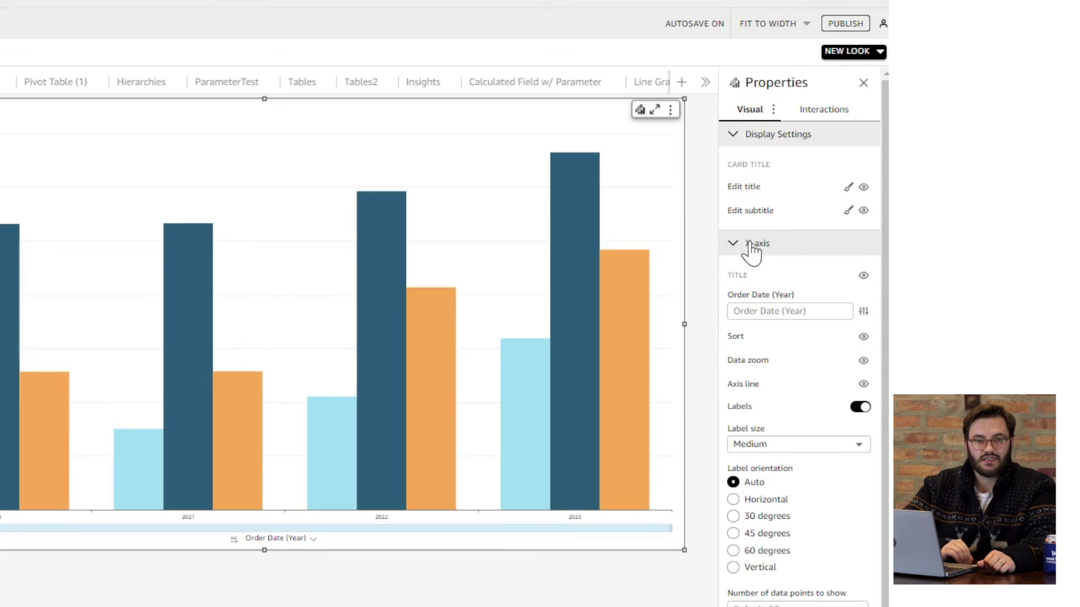
left_click(815, 312)
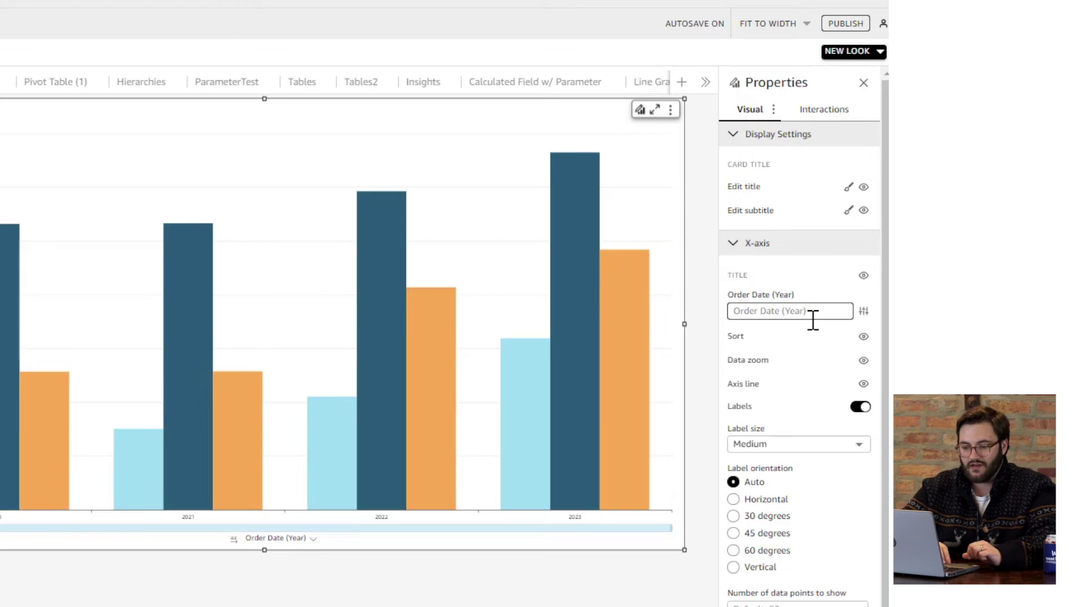
triple_click(744, 294)
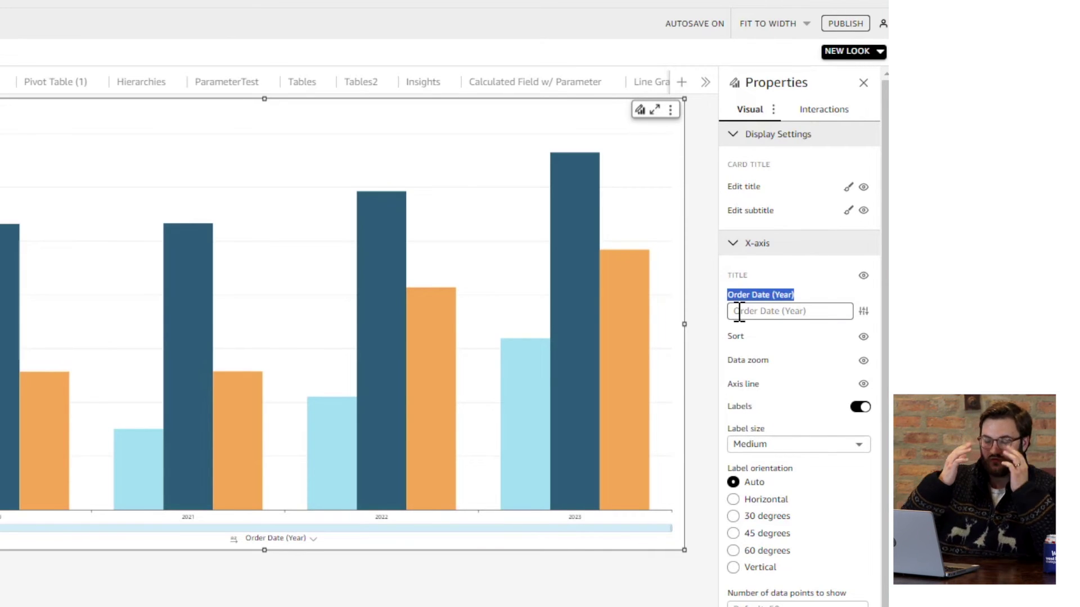
left_click(768, 313)
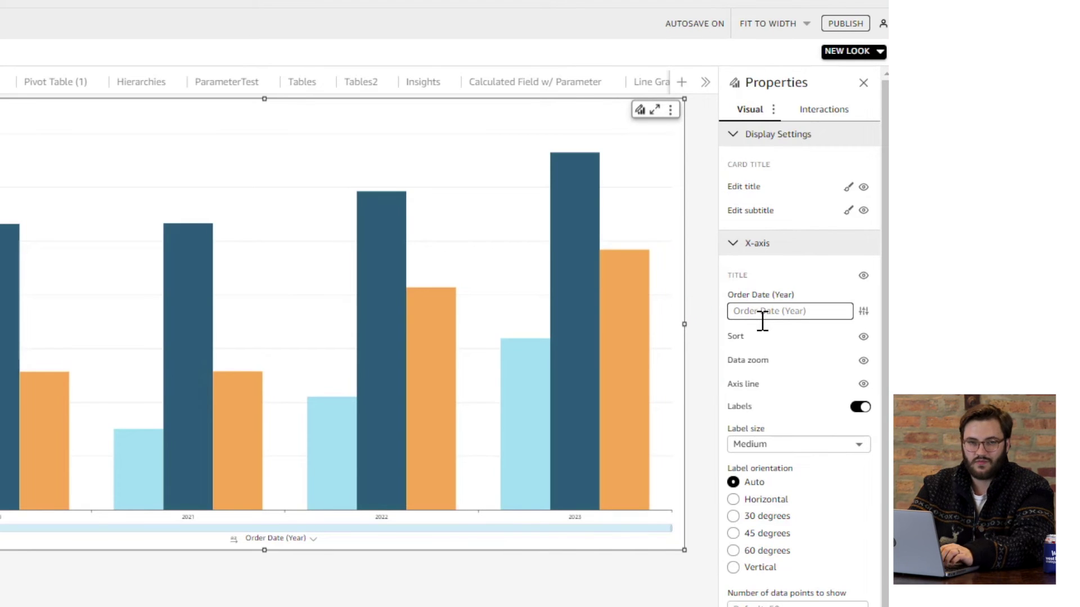
type("Sales by Year")
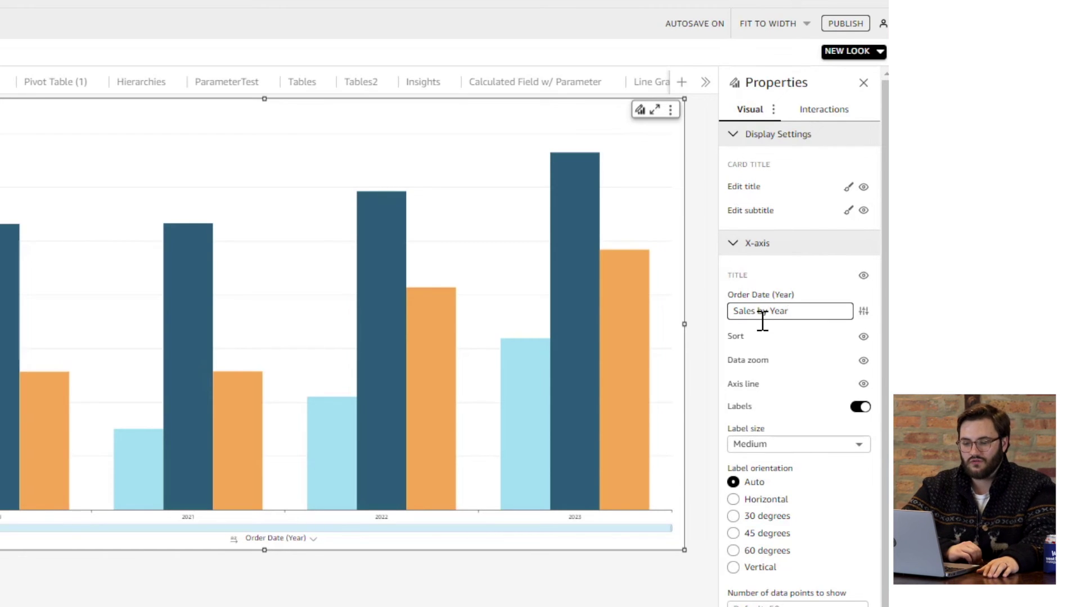
left_click(733, 483)
left_click(563, 580)
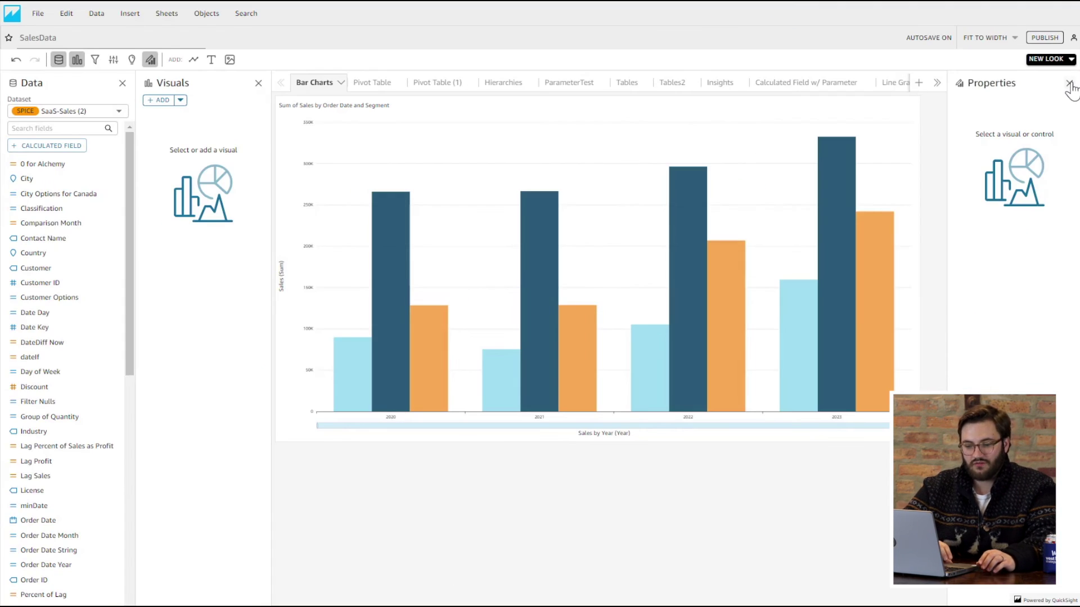
- Reopen the chart's formatting options and hide the x-axis data zoom slider
left_click(1070, 84)
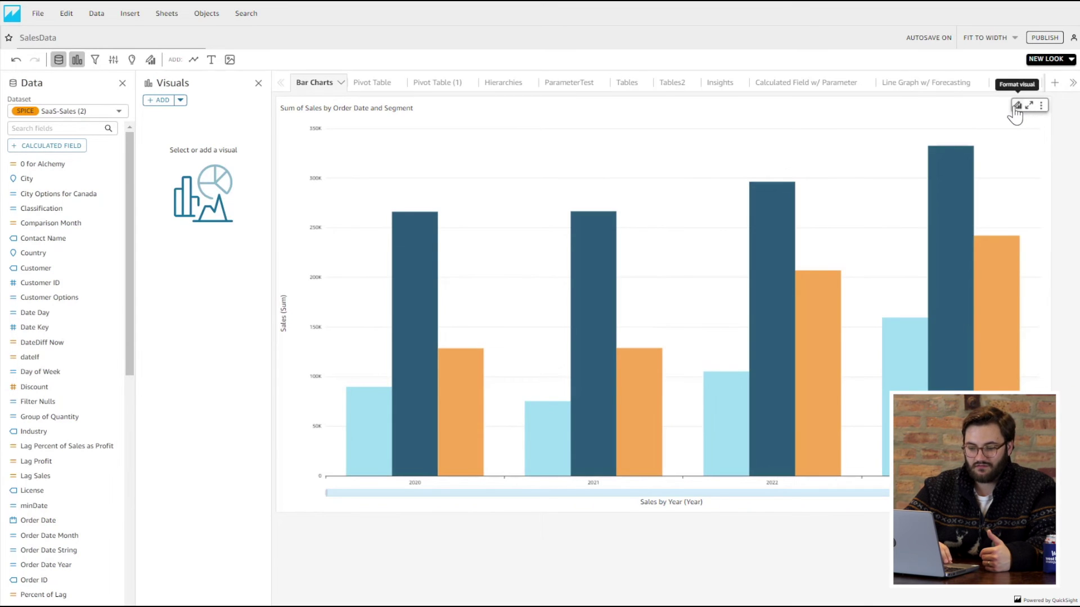
left_click(1017, 108)
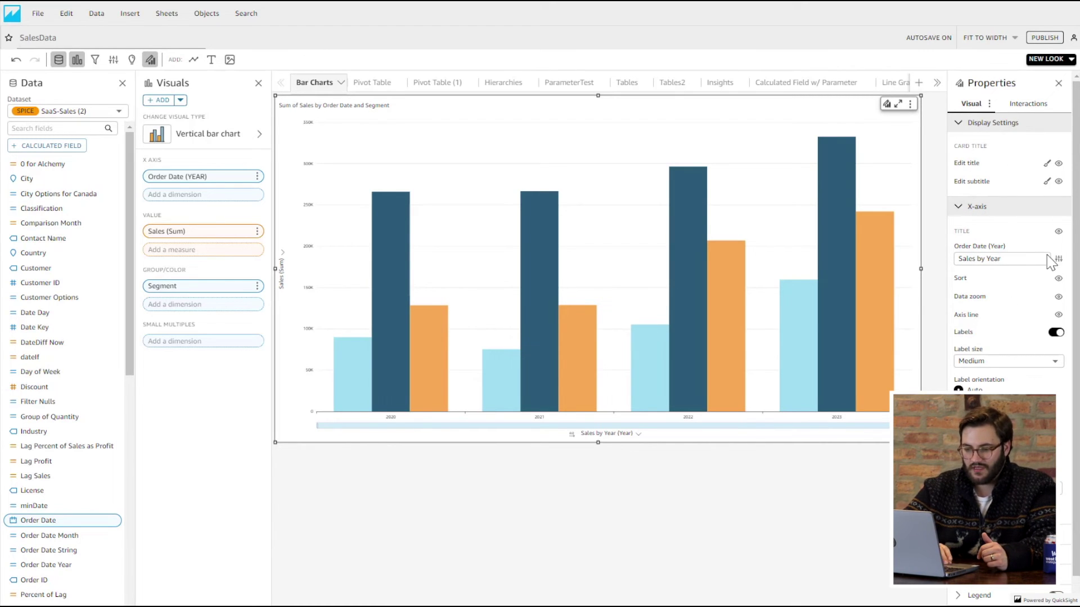
left_click(1058, 296)
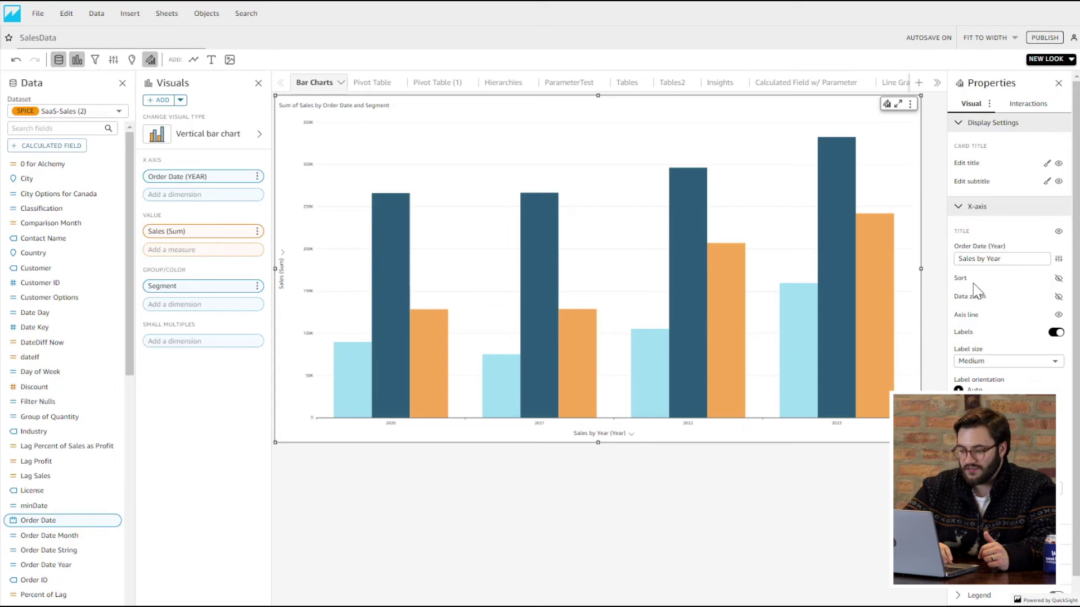
- Collapse the X-axis and Display settings, expand Reference lines, and add a new line
left_click(959, 207)
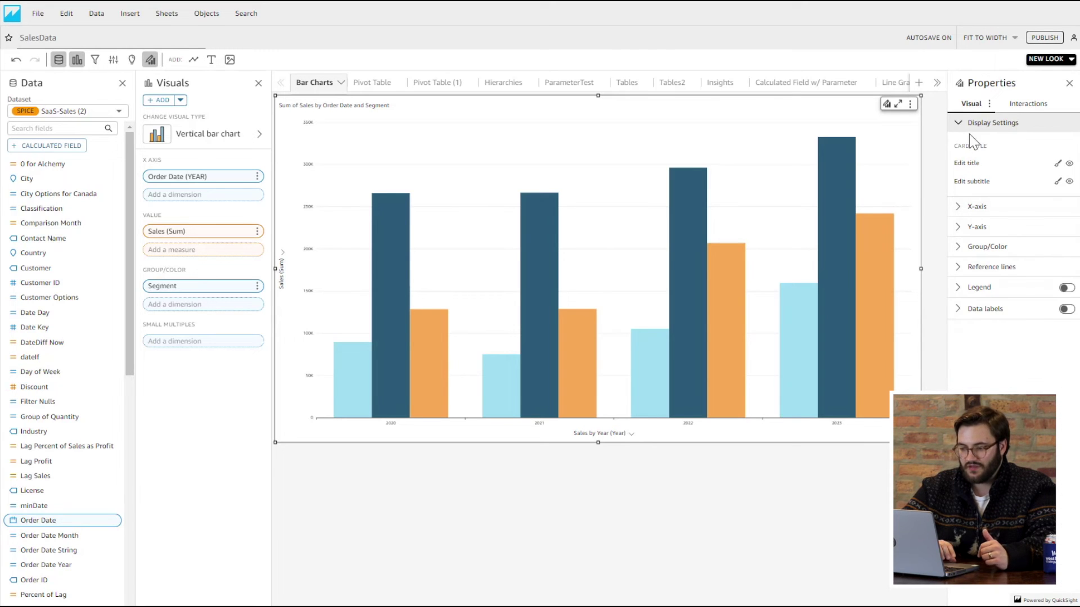
left_click(959, 126)
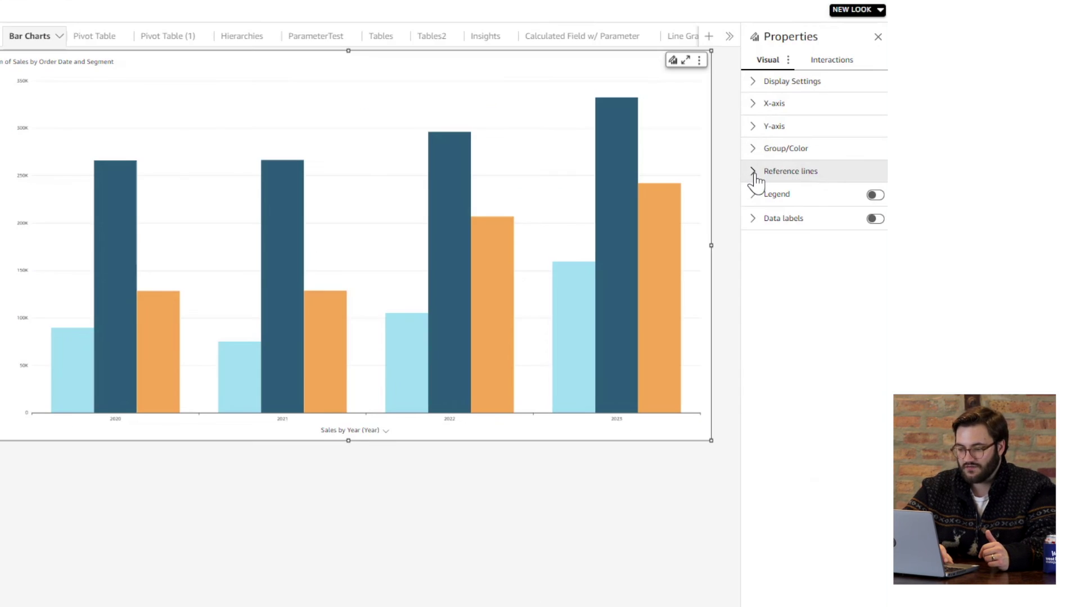
left_click(755, 176)
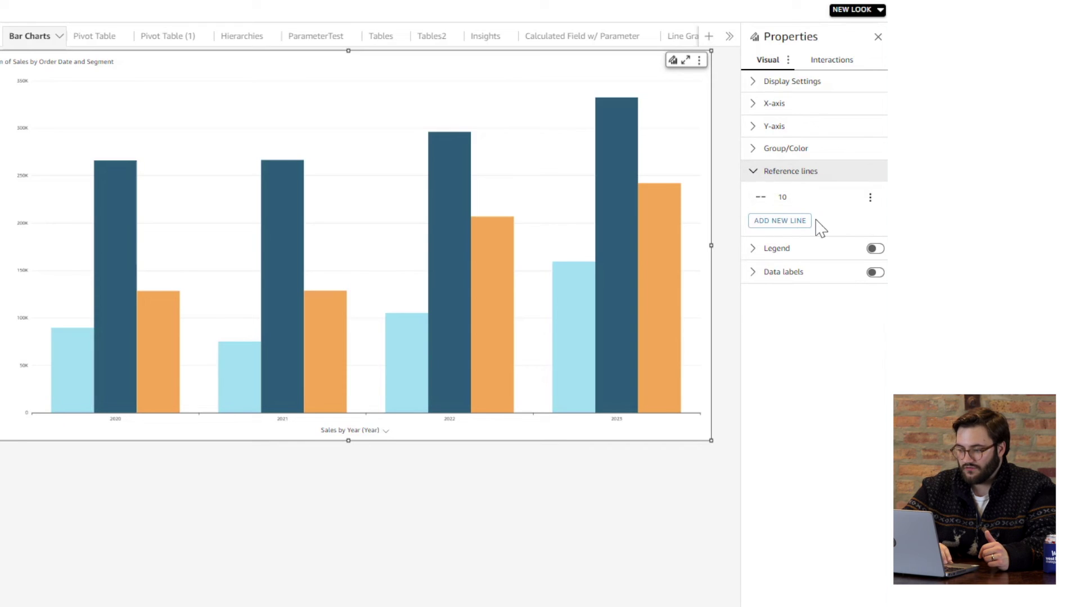
left_click(800, 221)
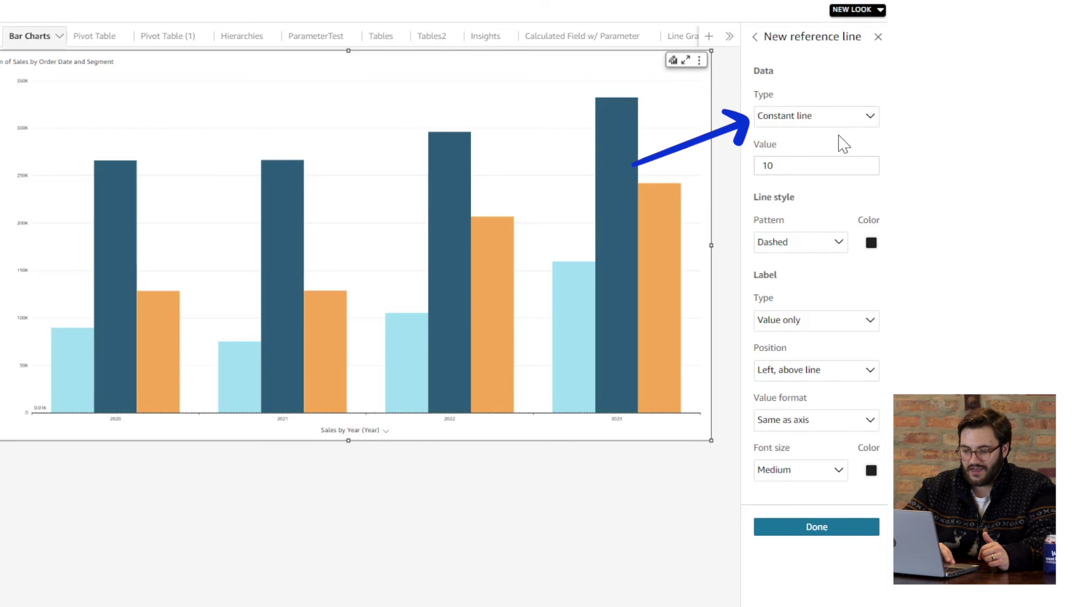
- Make the reference line a calculated line at the Average of summed Sales
left_click(869, 116)
left_click(827, 156)
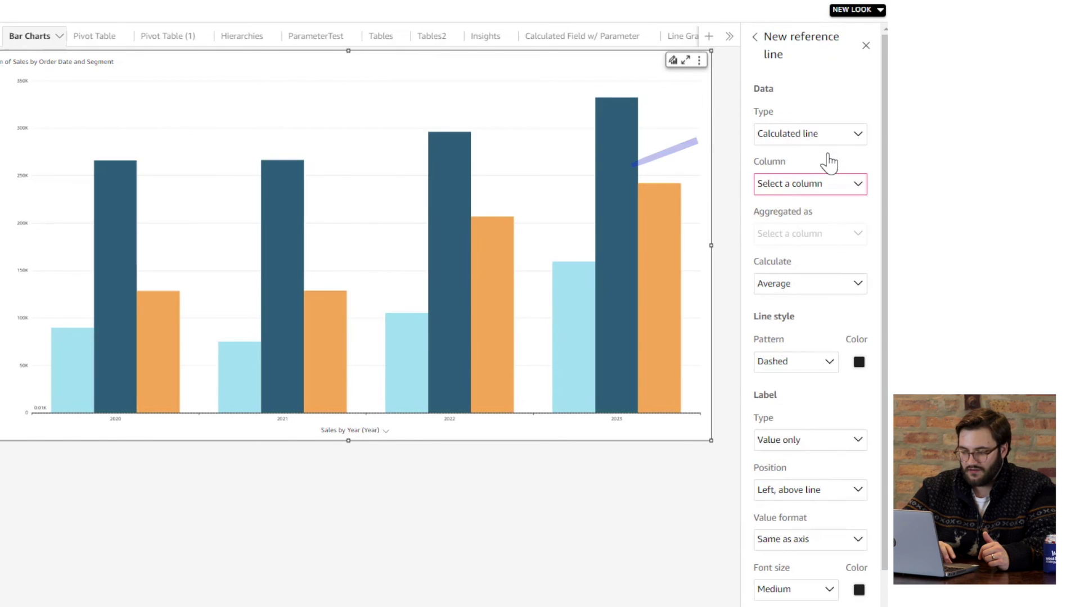
left_click(855, 184)
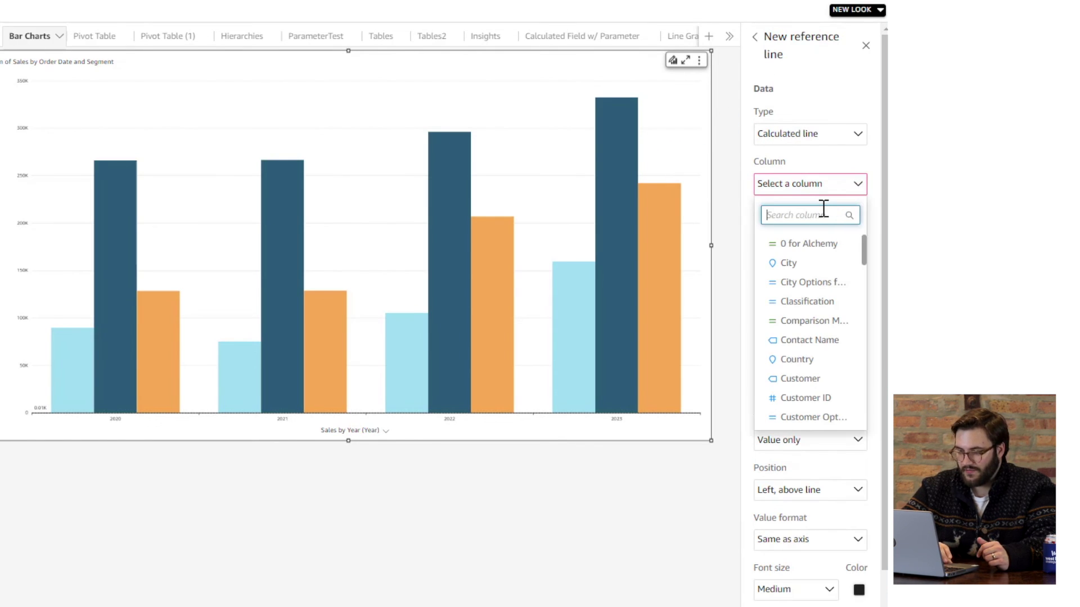
type("Sal")
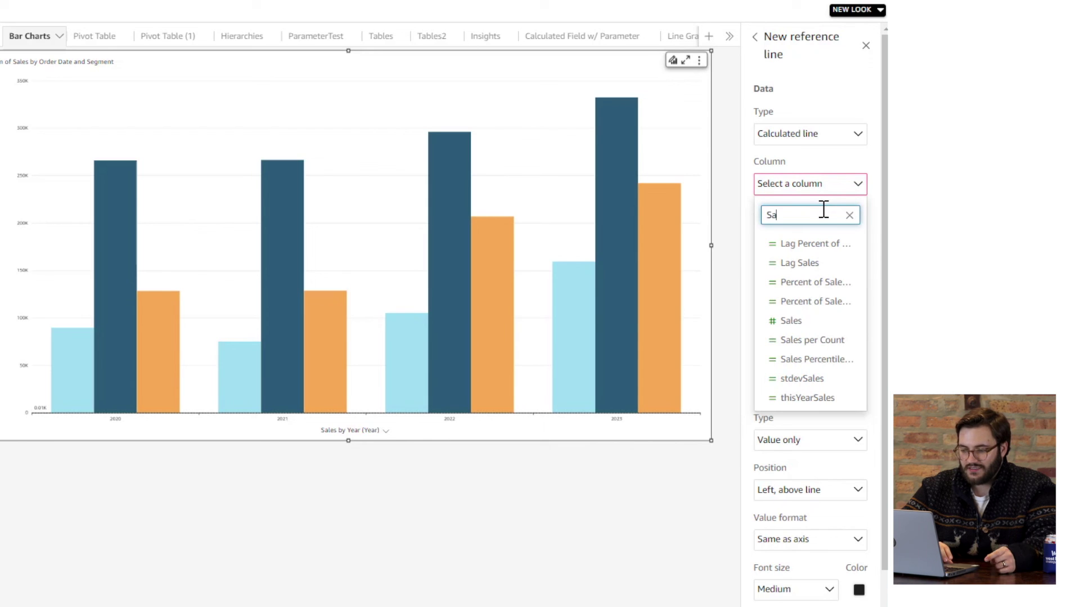
left_click(803, 320)
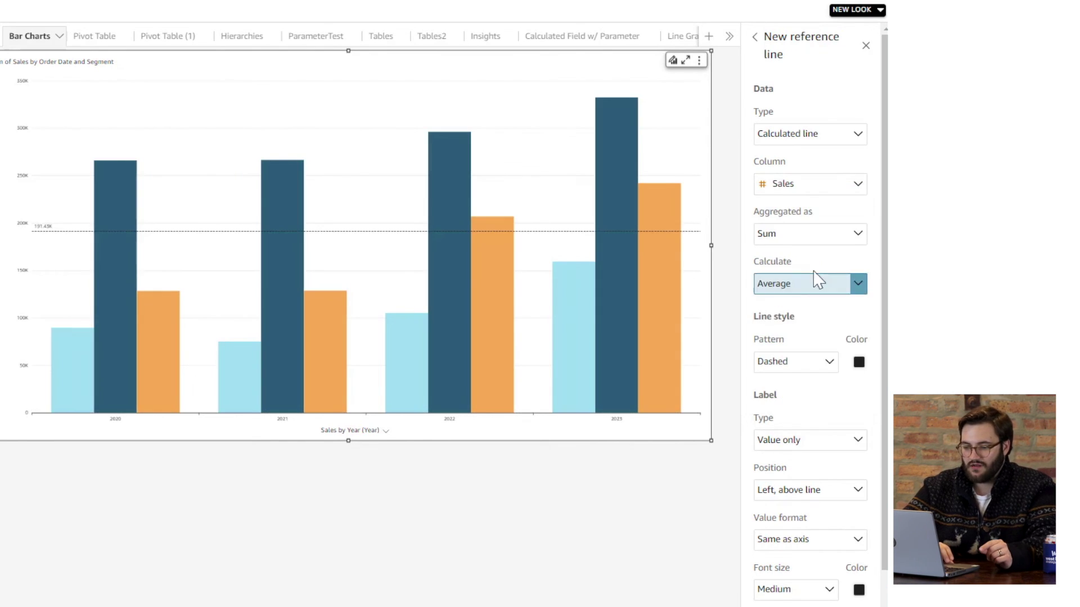
left_click(844, 239)
left_click(844, 238)
left_click(850, 288)
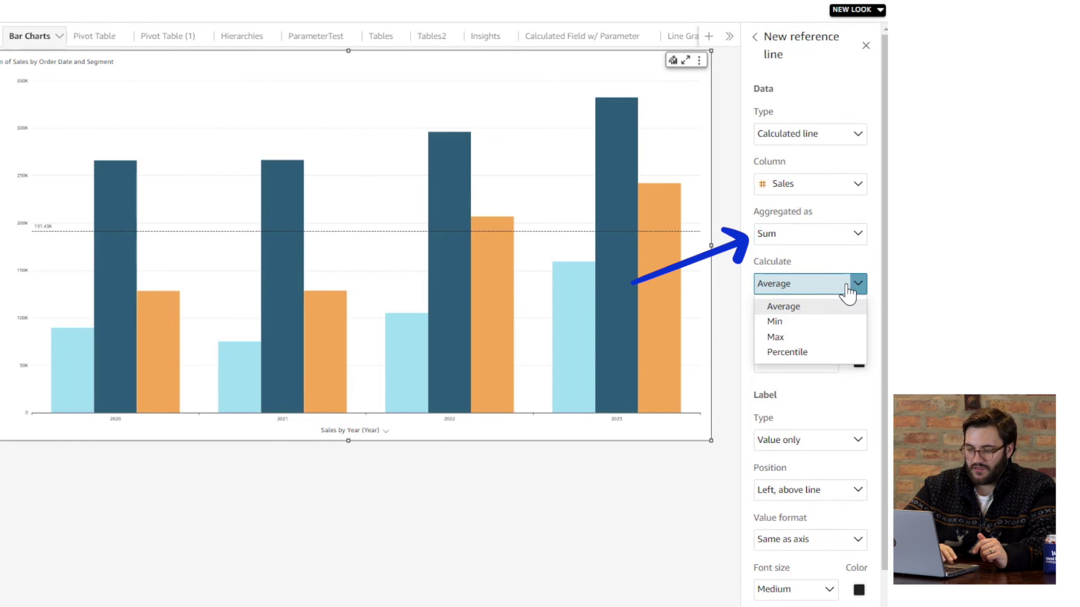
left_click(847, 291)
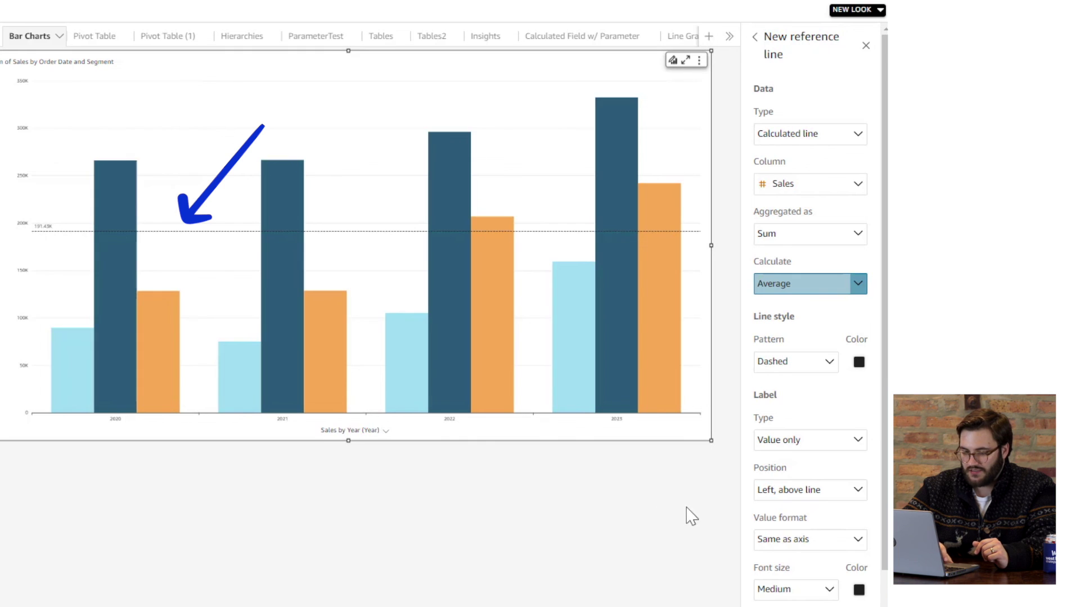
- Try a Solid pattern for the reference line, then set it back to Dashed
scroll(849, 427, "down", 1)
left_click(826, 447)
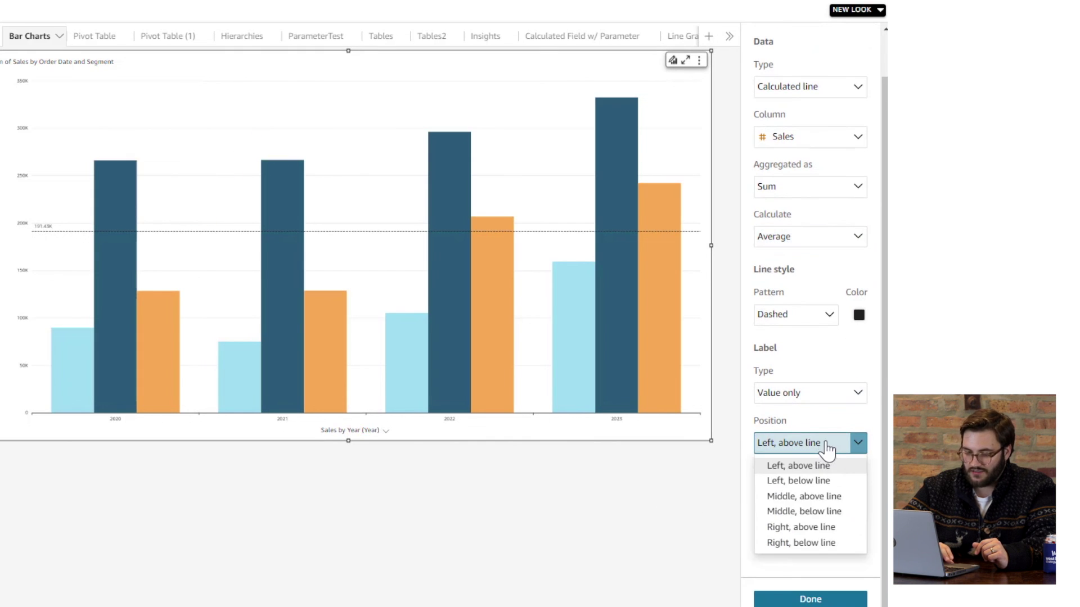
left_click(828, 448)
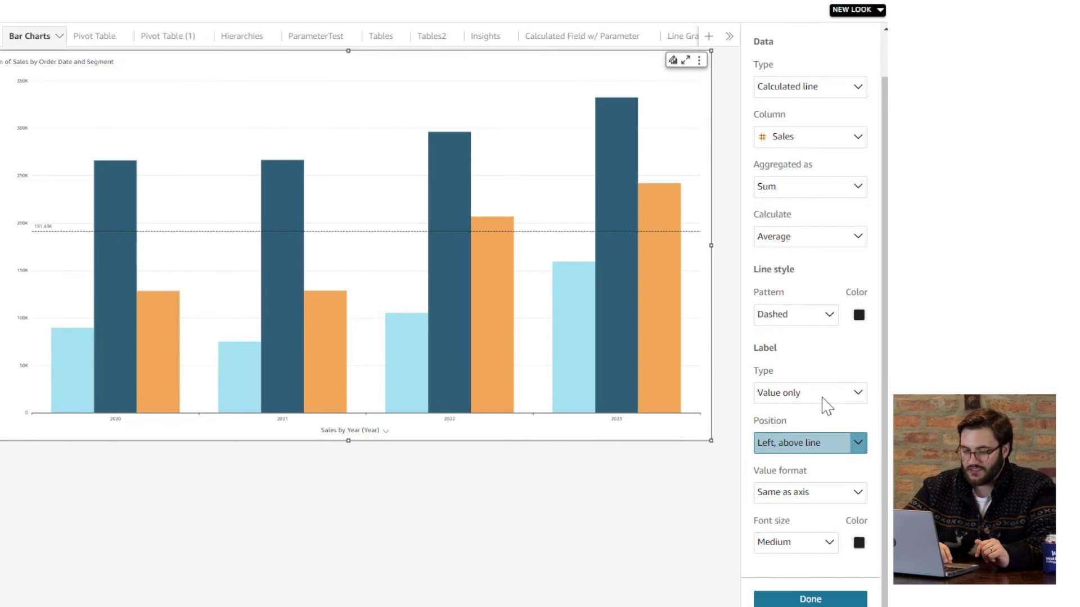
left_click(822, 325)
left_click(808, 340)
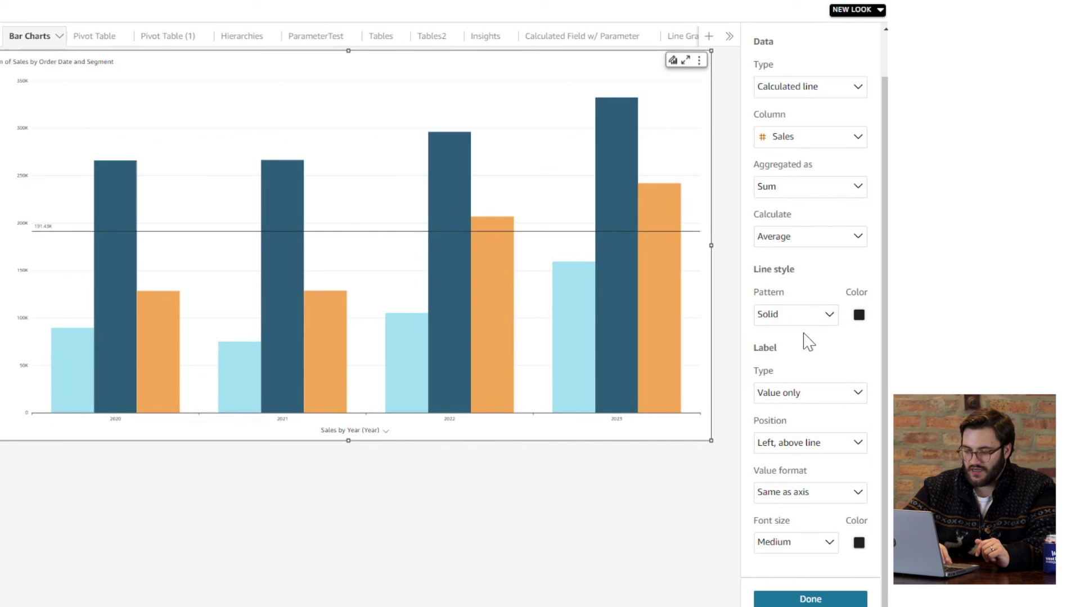
left_click(812, 315)
left_click(813, 353)
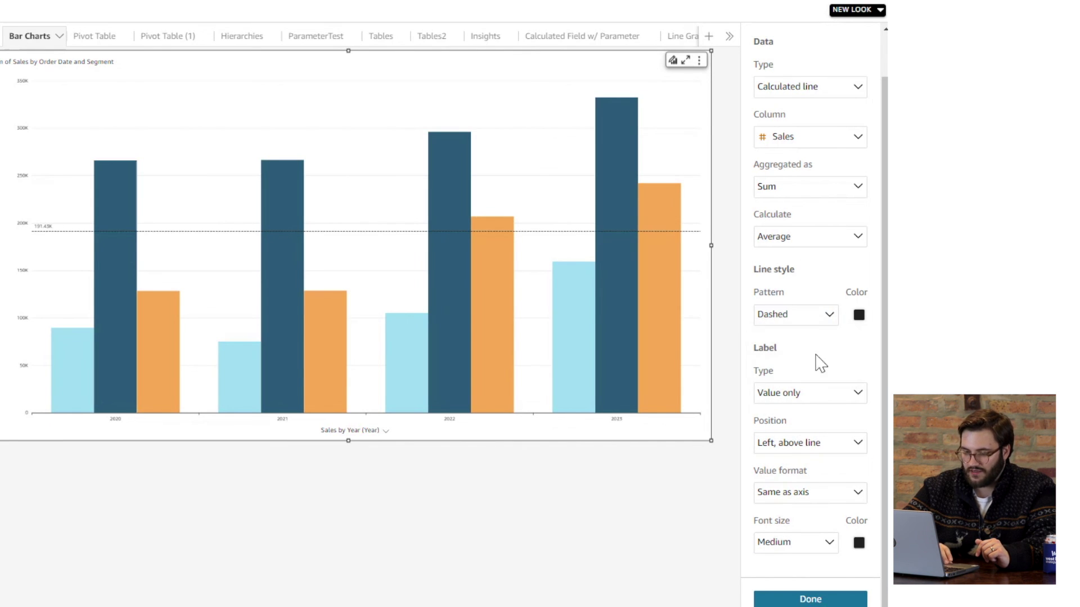
- Move the value label to Left, below line, after trying Middle, above line
left_click(842, 450)
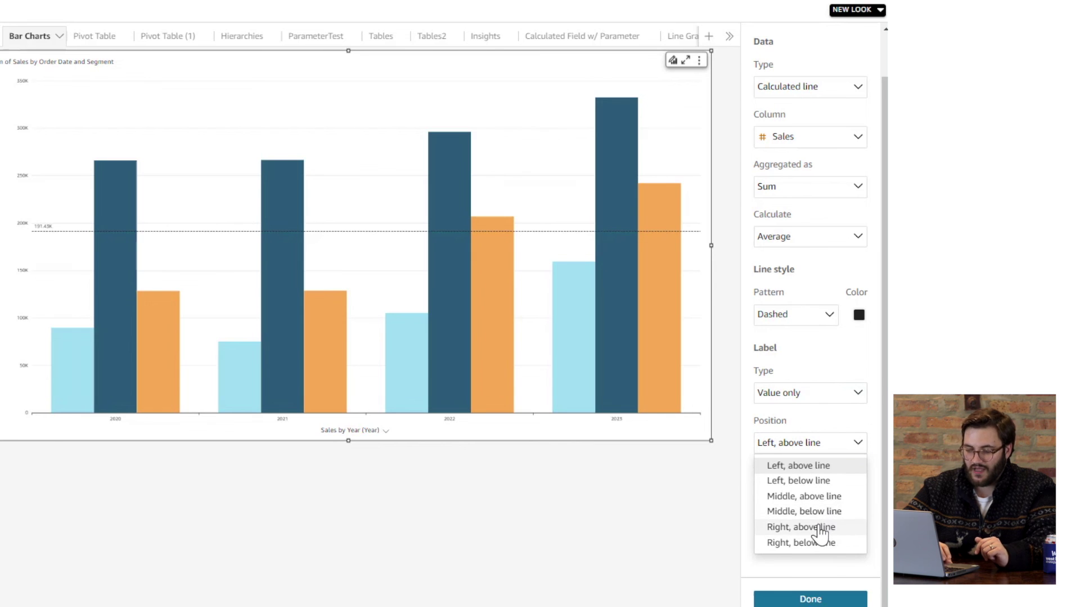
left_click(818, 497)
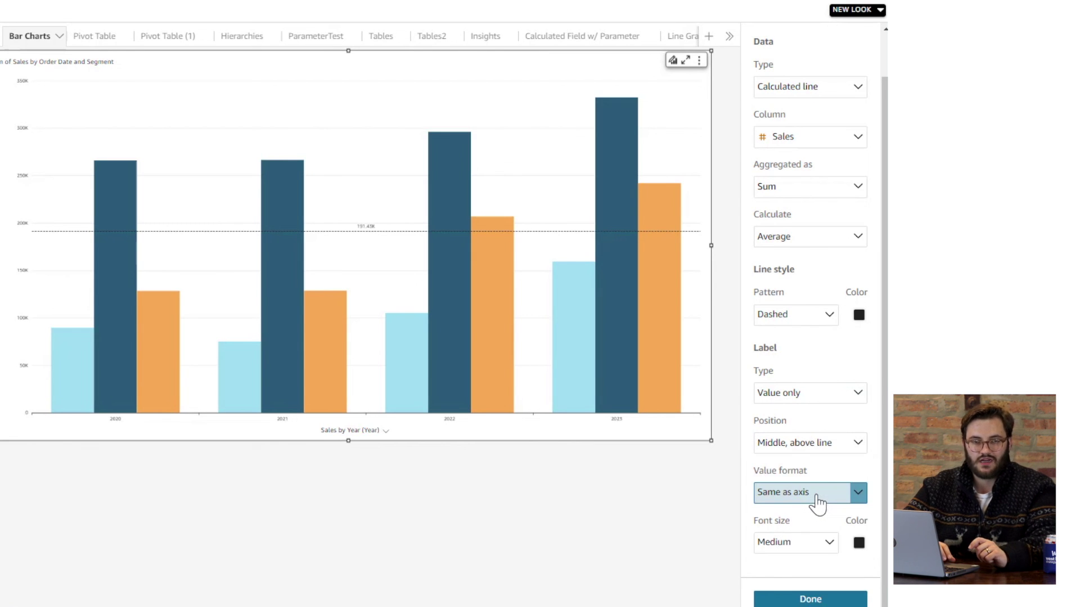
left_click(821, 450)
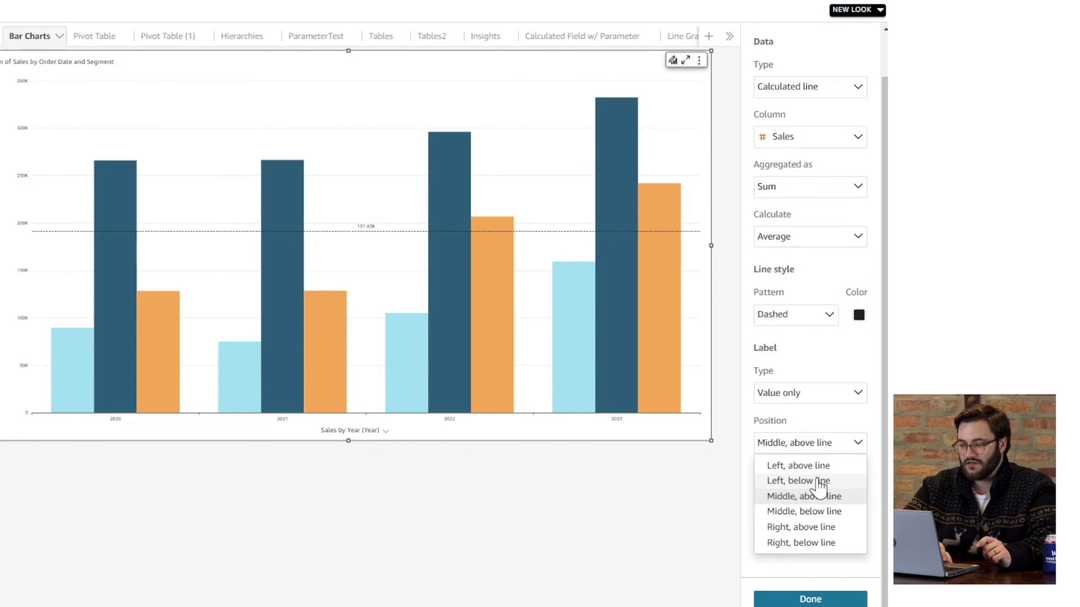
left_click(818, 482)
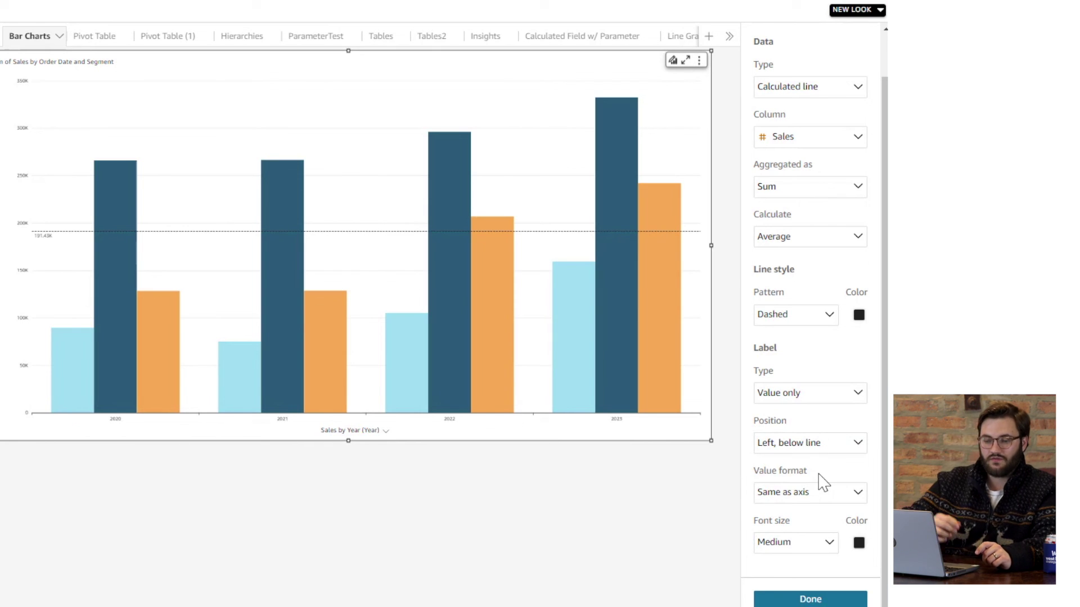
- Save the reference line so it appears as Sales (Average)
left_click(804, 599)
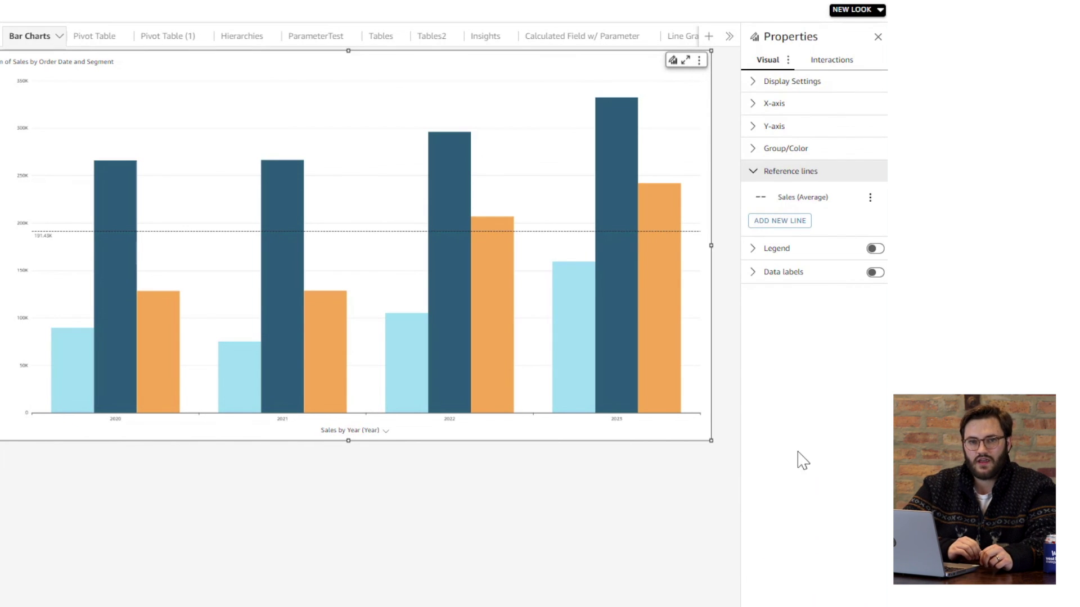